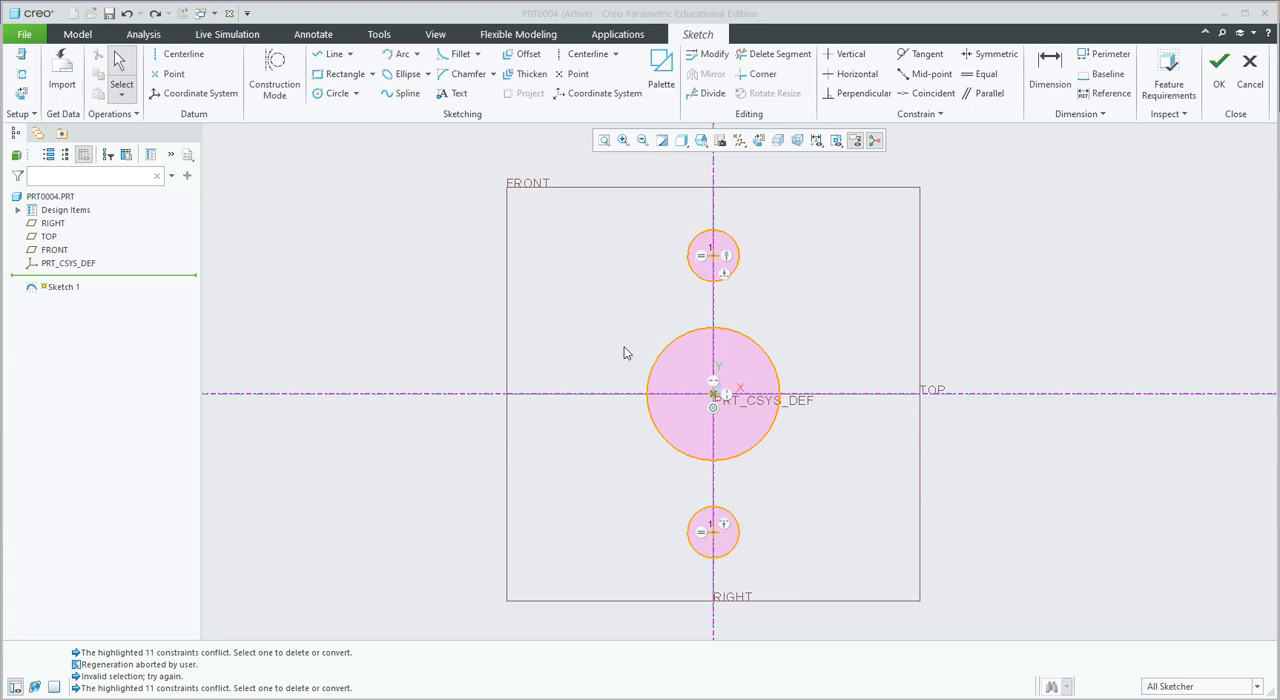
# Try a line from the upper small circle's left quadrant to the central circle's left quadrant, then undo it.
pyautogui.click(334, 53)
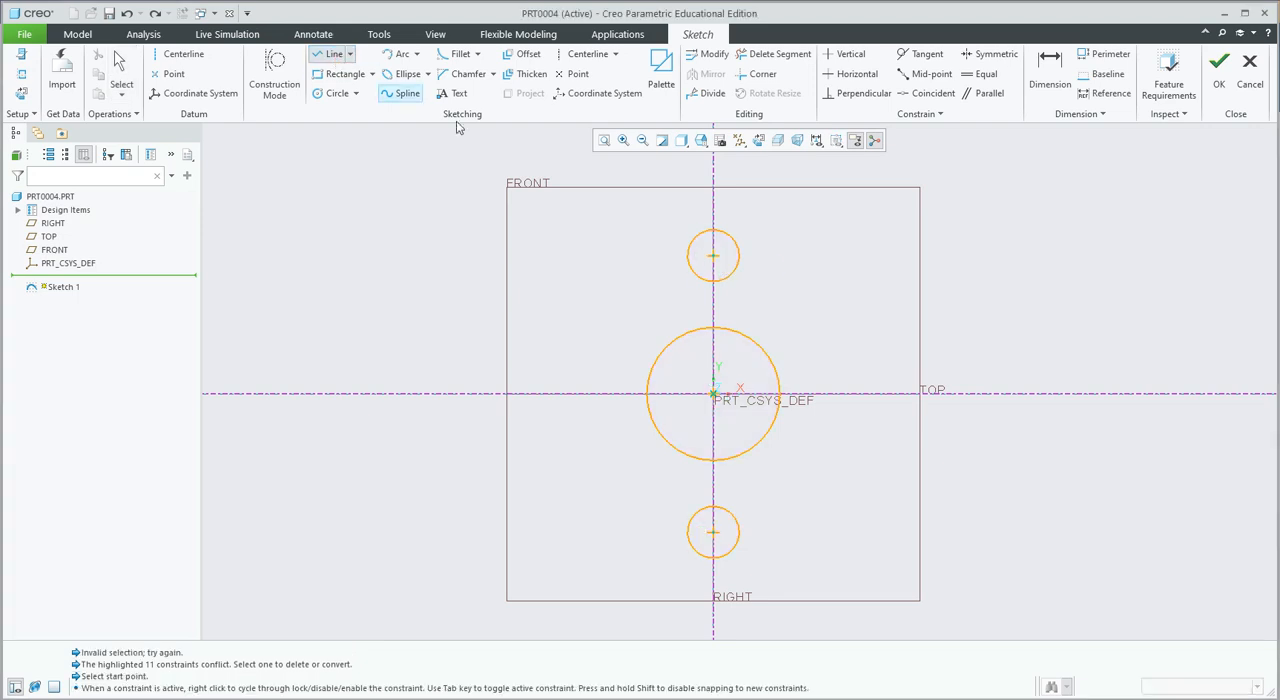
pyautogui.scroll(2, 650, 272)
pyautogui.scroll(-6, 658, 277)
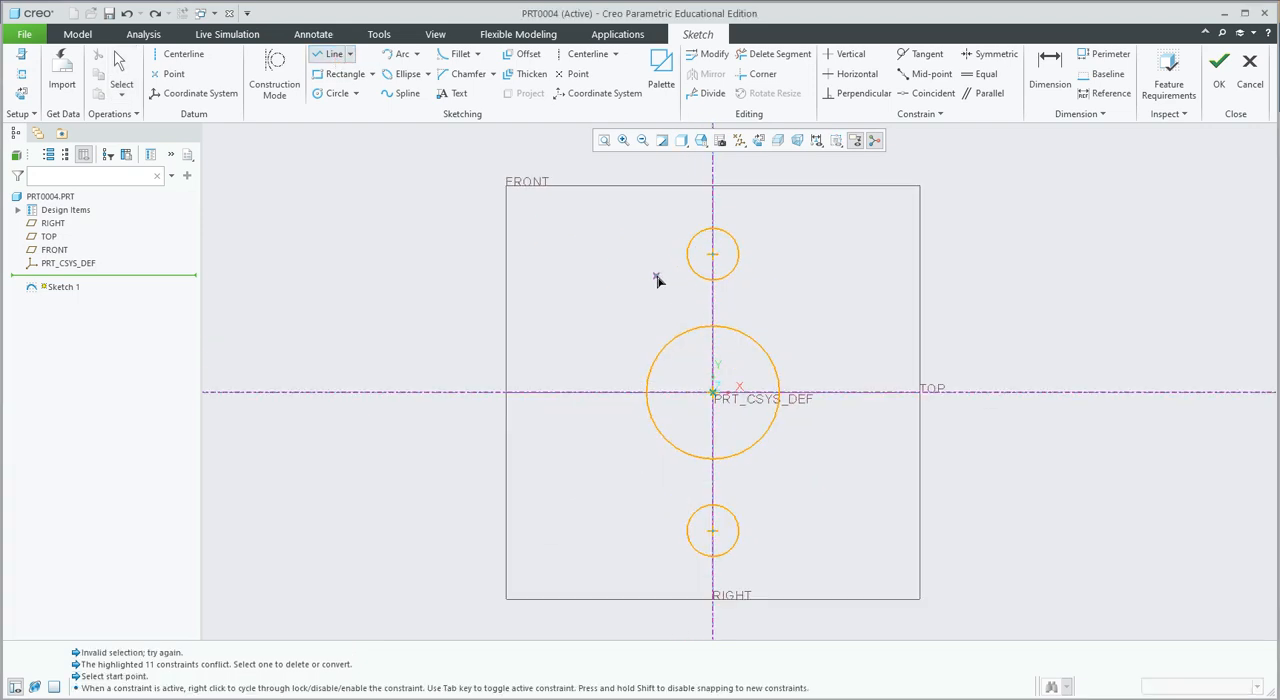
pyautogui.scroll(2, 660, 277)
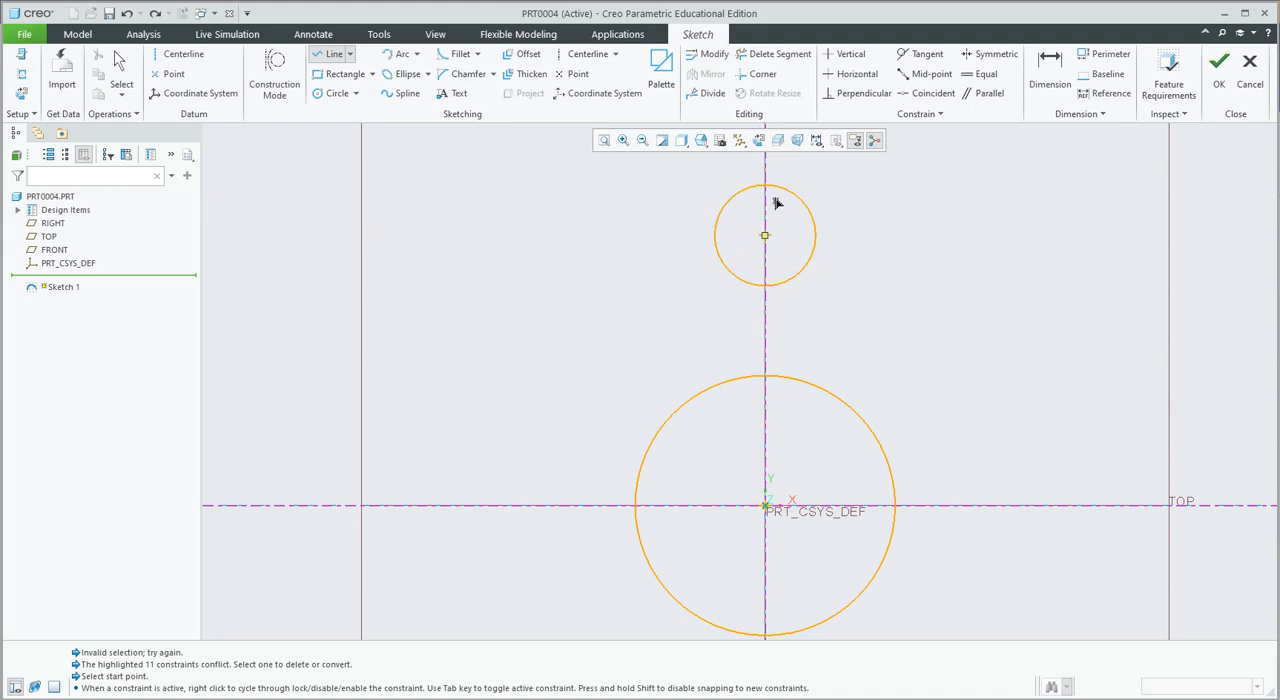
pyautogui.click(716, 237)
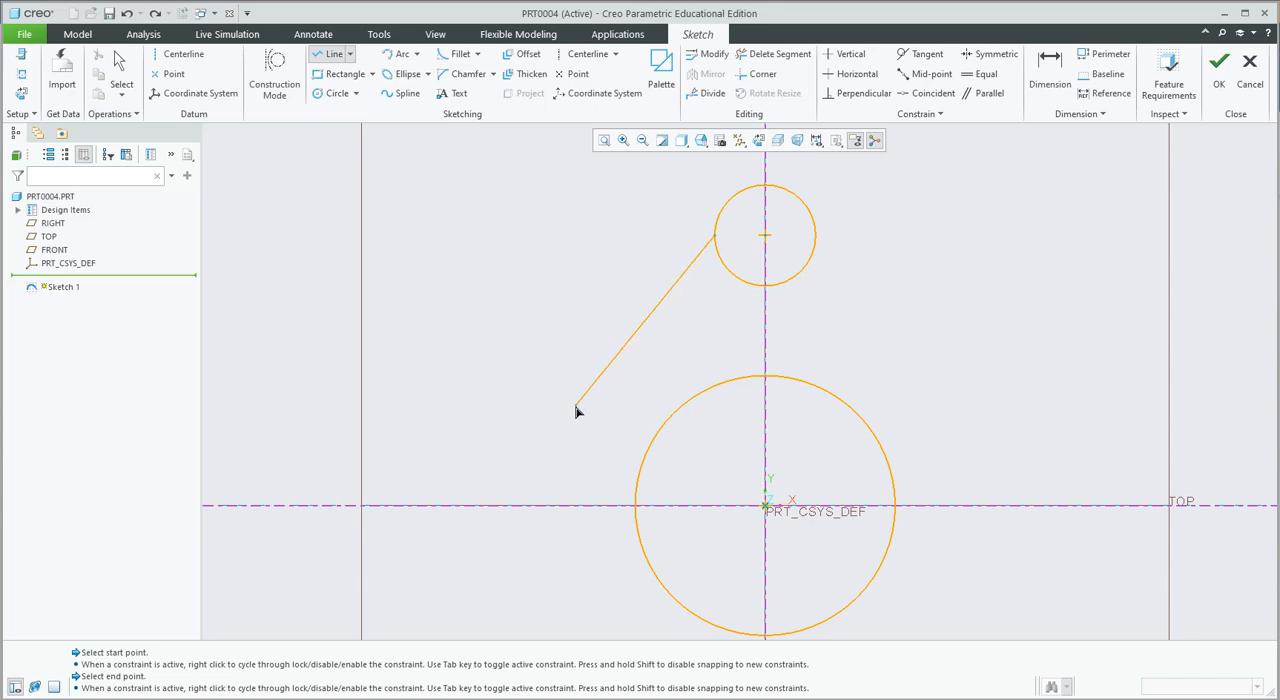
pyautogui.click(635, 506)
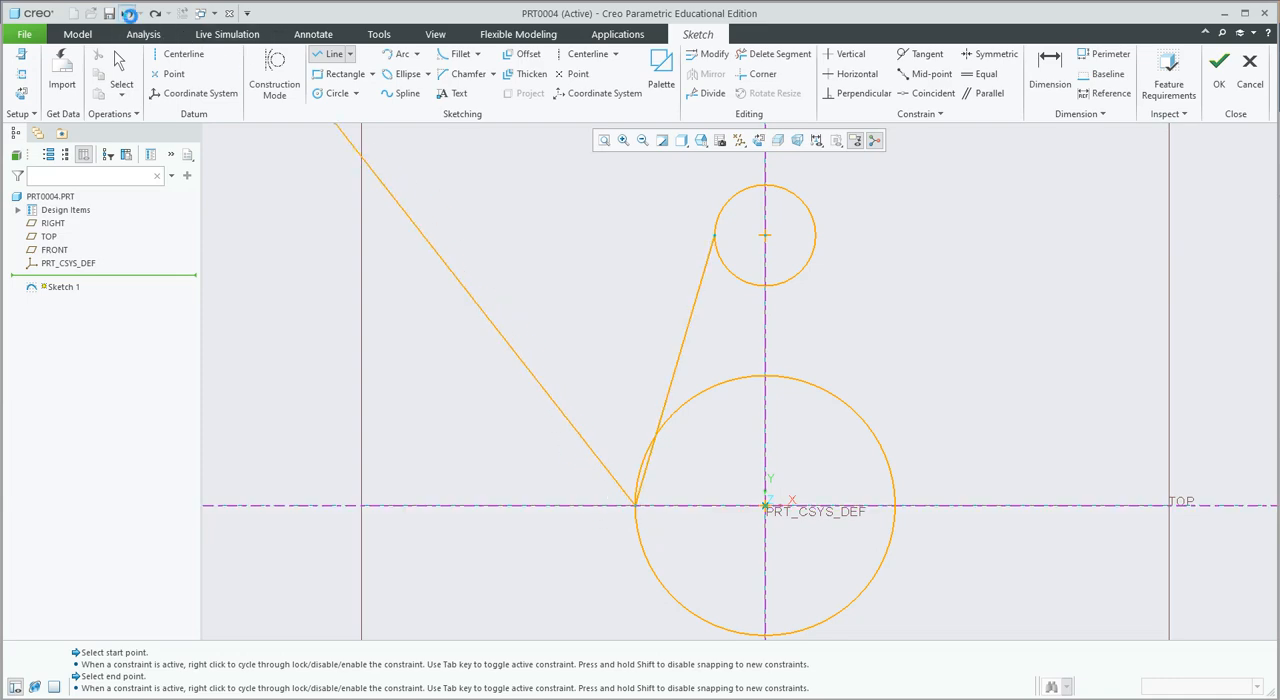
pyautogui.click(126, 13)
# Draw a line from the upper small circle's left quadrant to the central circle's left side, ending tangent to the central circle.
pyautogui.click(333, 54)
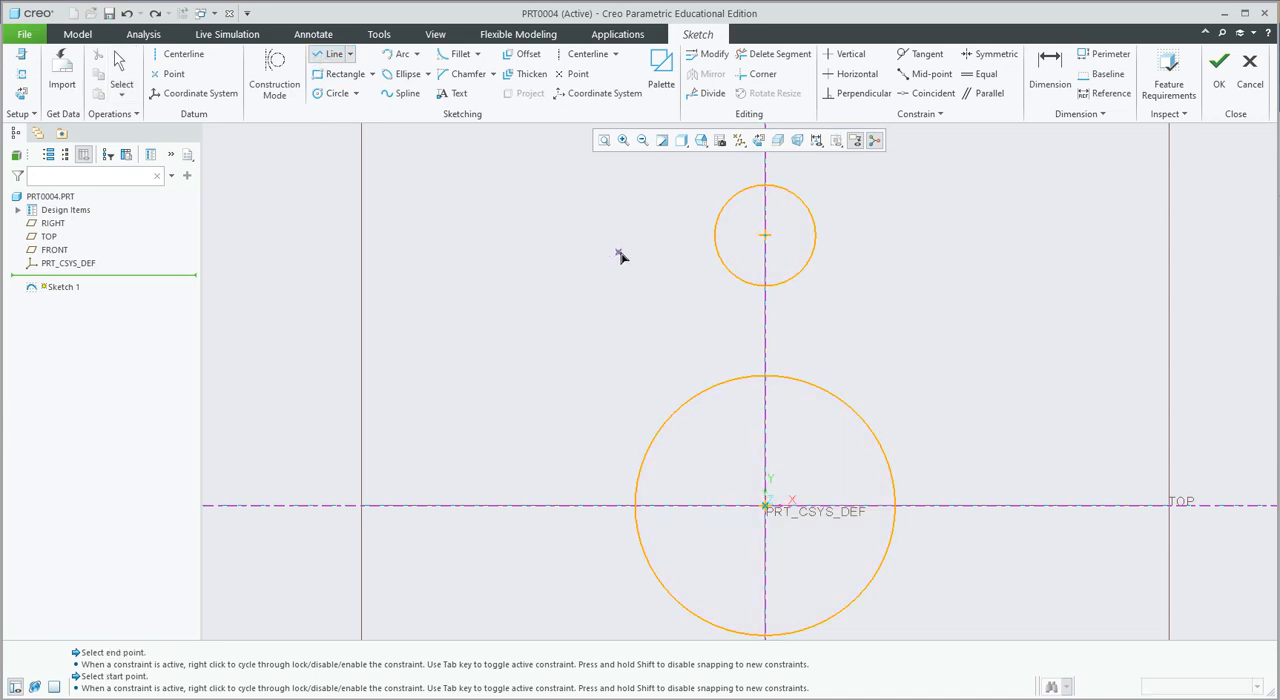
pyautogui.click(715, 238)
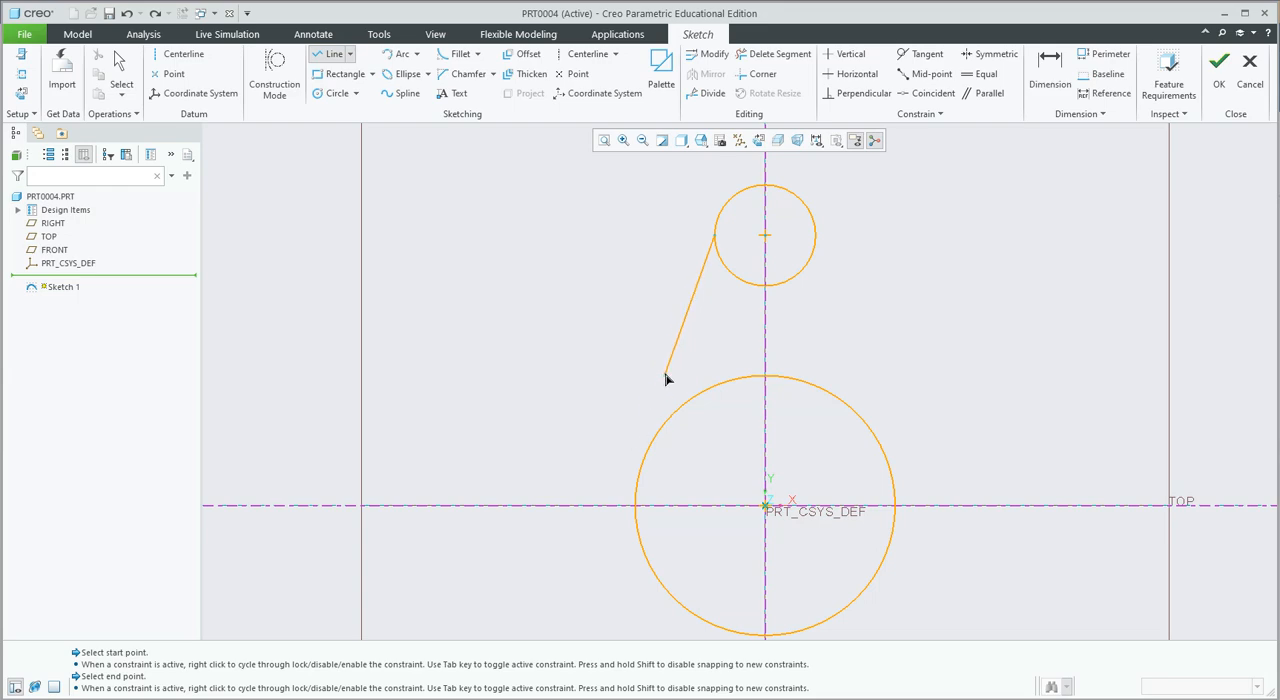
pyautogui.click(667, 408)
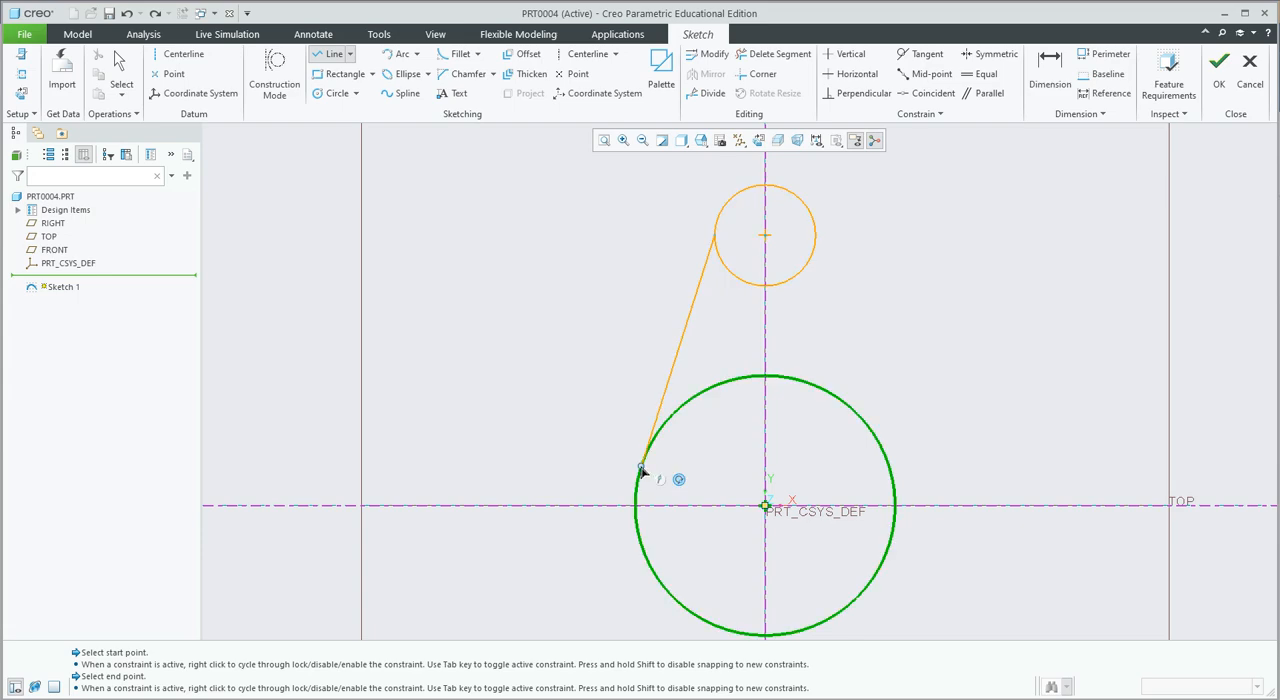
pyautogui.click(641, 471)
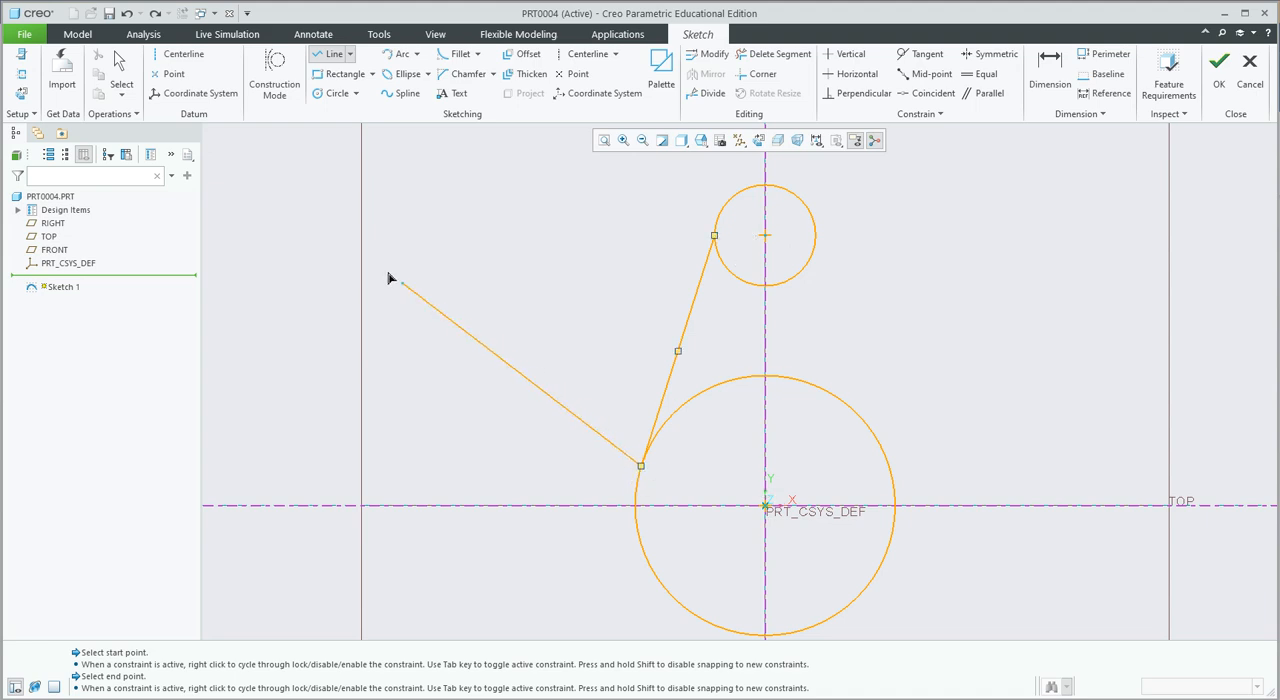
pyautogui.click(120, 72)
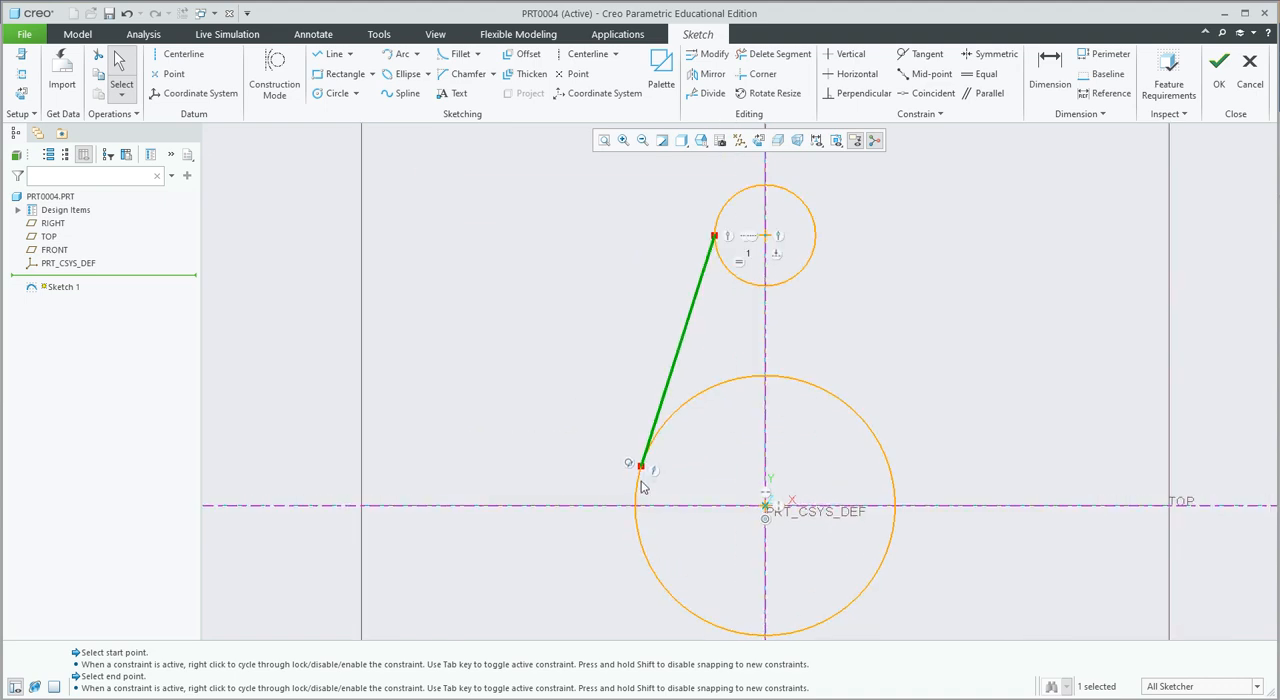
# Examine the constraints at both ends of the new line where it meets the central and upper small circles.
pyautogui.scroll(-2, 643, 486)
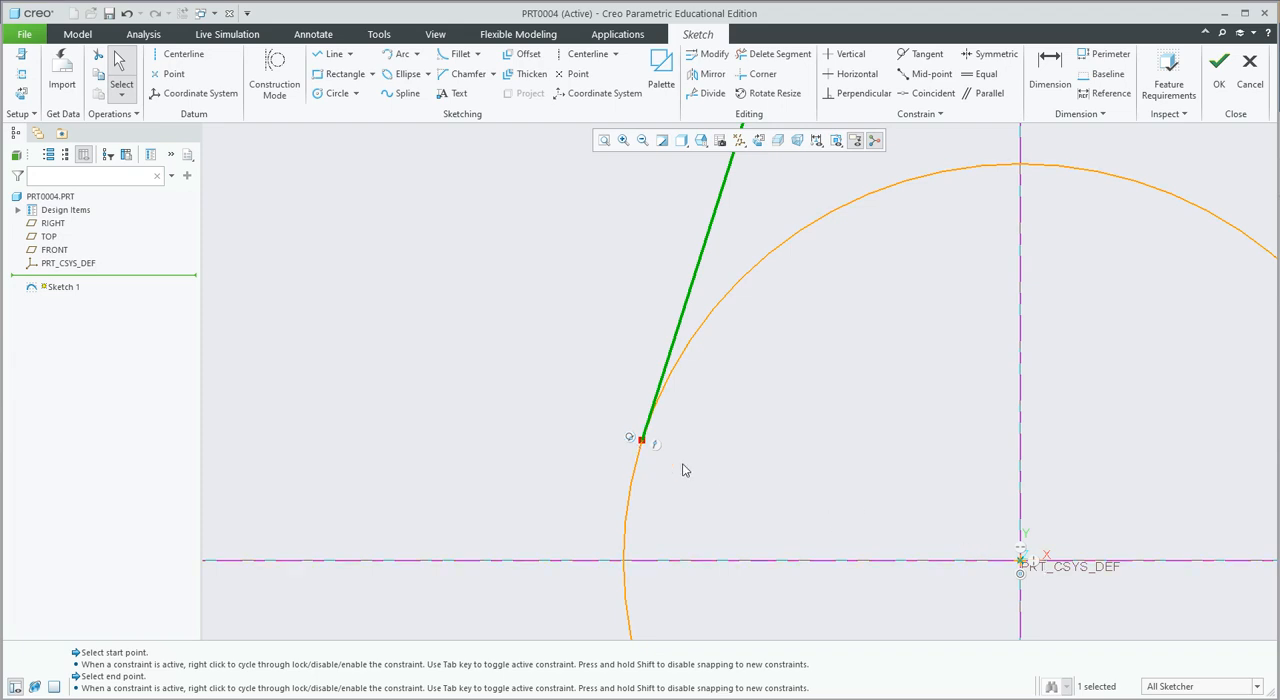
pyautogui.scroll(-4, 680, 465)
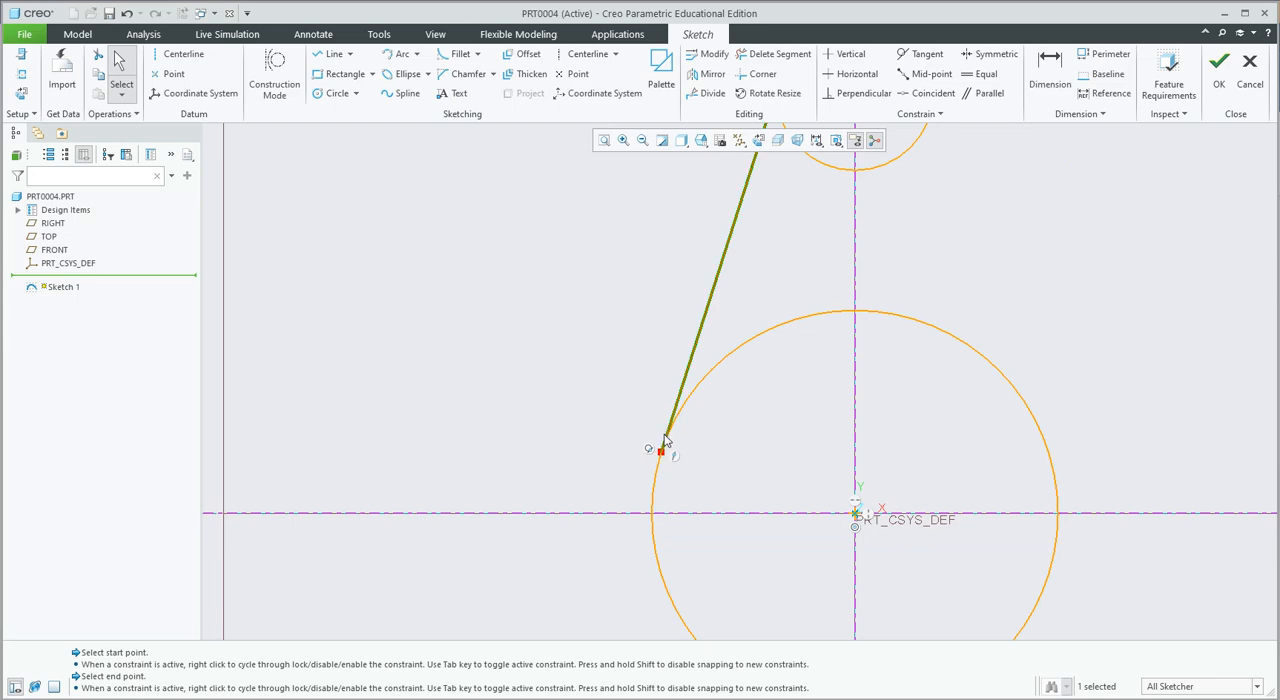
pyautogui.moveTo(761, 270)
pyautogui.mouseDown(button='middle')
pyautogui.moveTo(729, 351)
pyautogui.moveTo(757, 329)
pyautogui.mouseUp(button='middle')
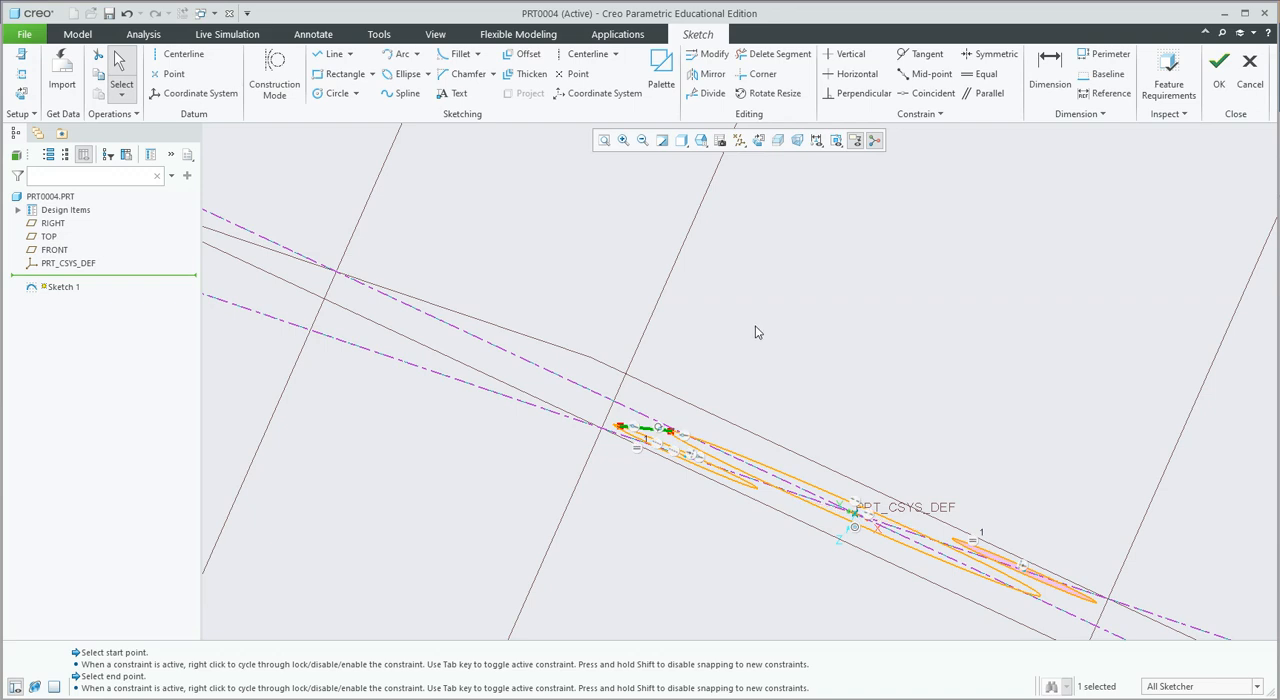
pyautogui.click(759, 141)
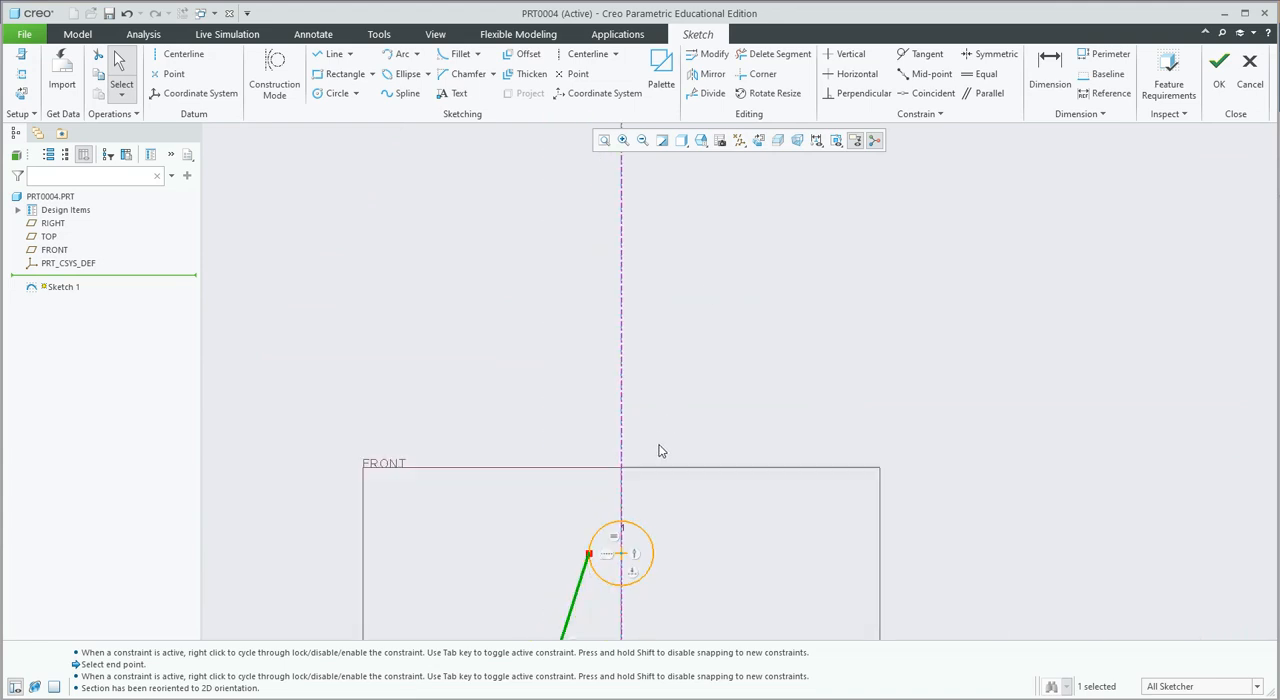
pyautogui.scroll(-1, 658, 453)
pyautogui.scroll(2, 653, 574)
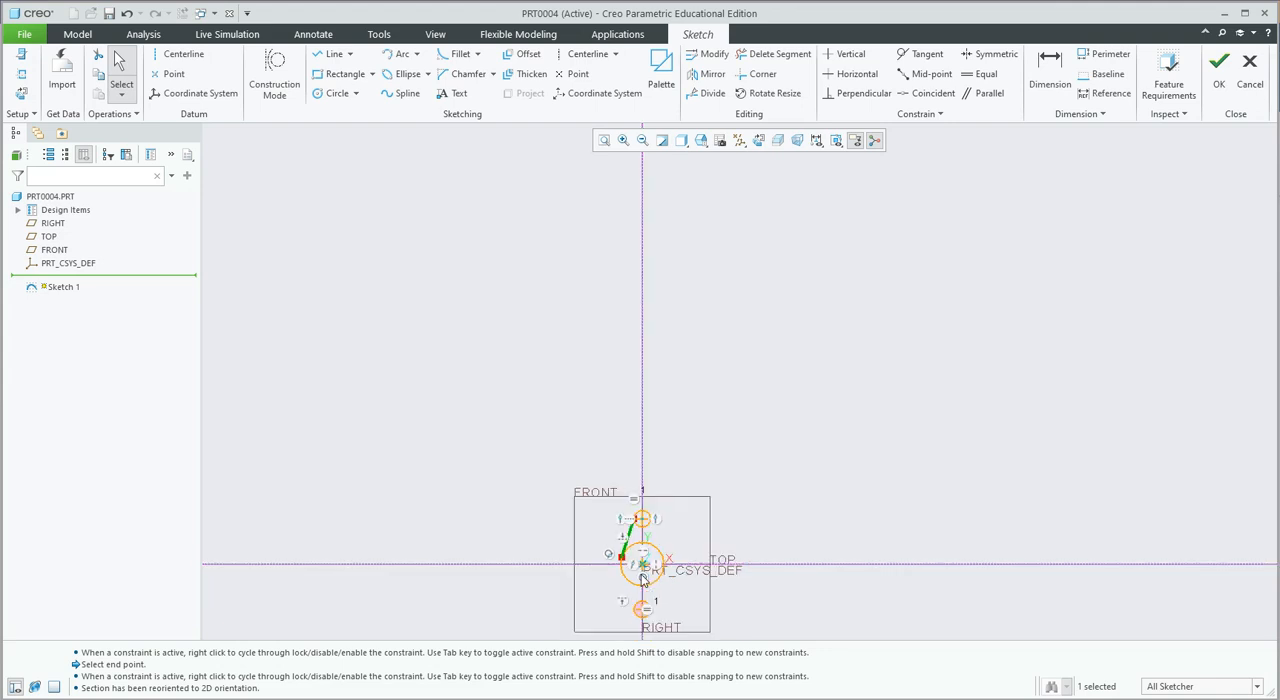
pyautogui.scroll(-8, 639, 573)
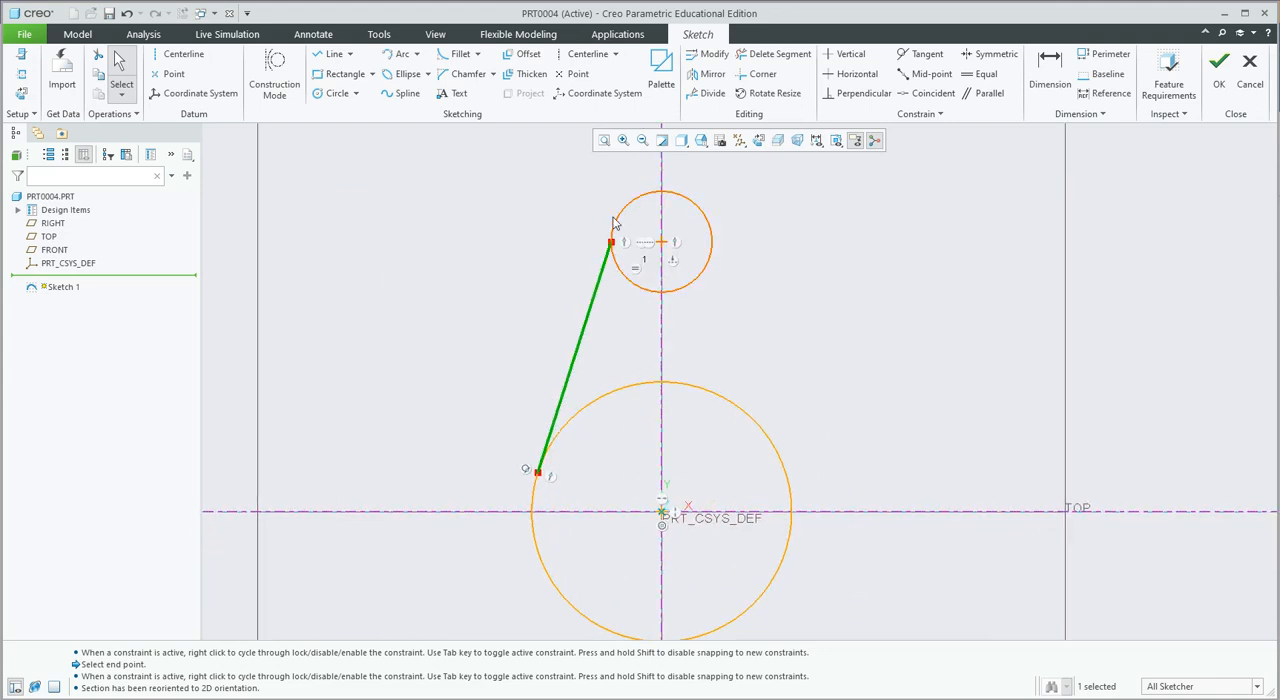
pyautogui.scroll(-5, 612, 243)
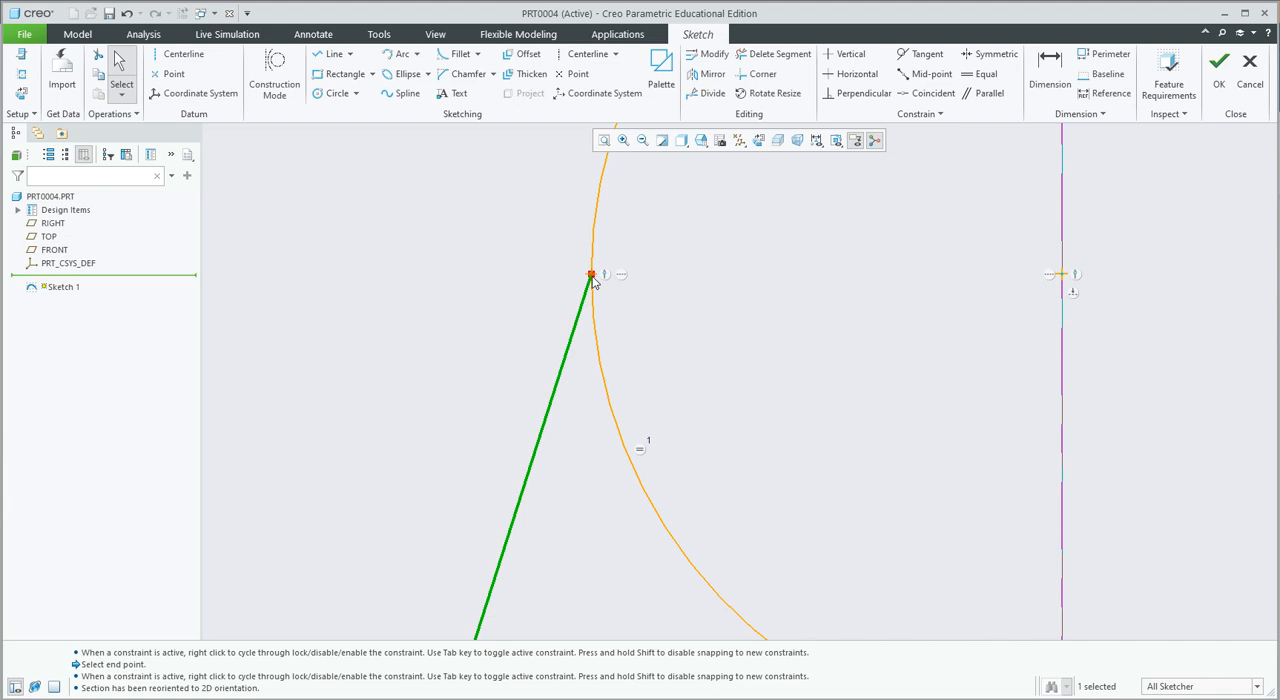
pyautogui.scroll(5, 592, 281)
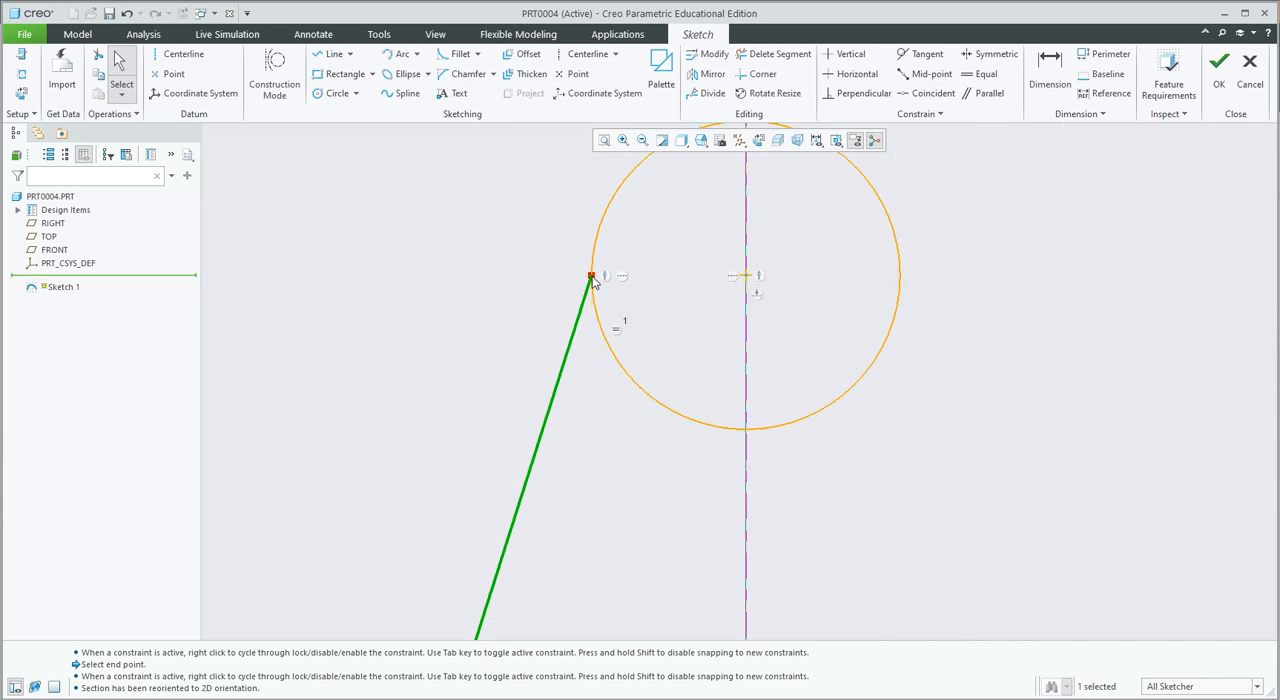
pyautogui.scroll(2, 592, 281)
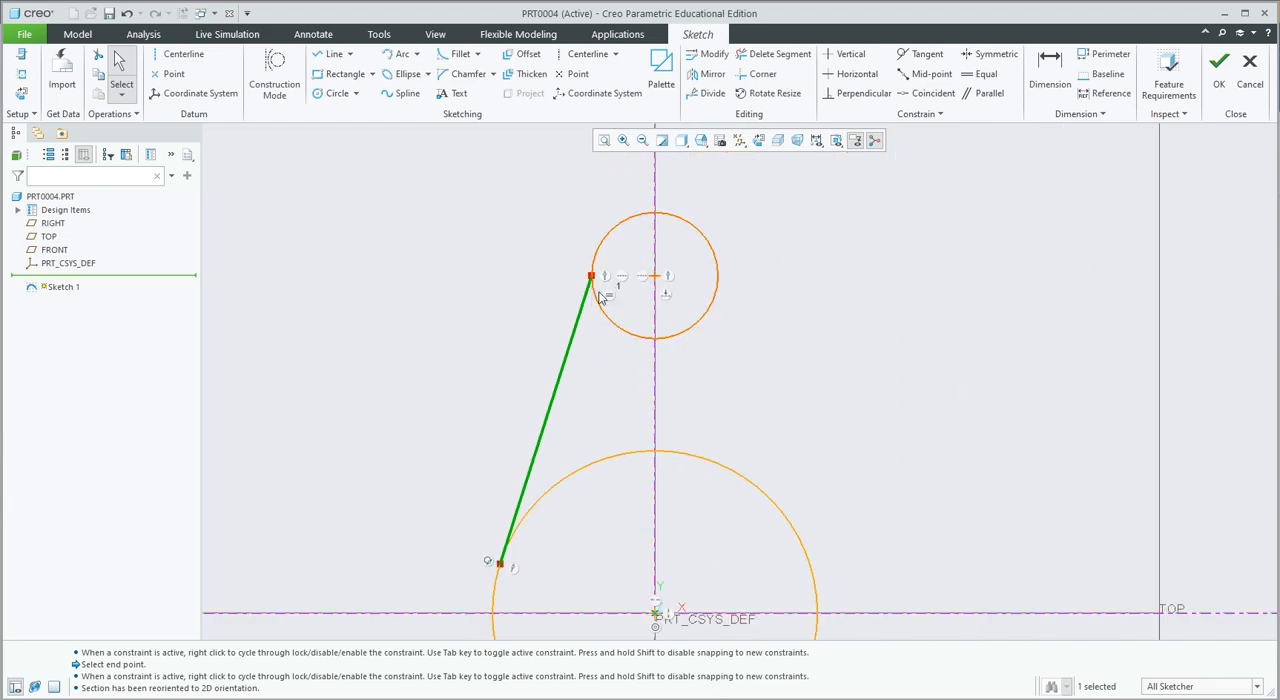
pyautogui.scroll(-4, 600, 270)
pyautogui.scroll(-2, 600, 270)
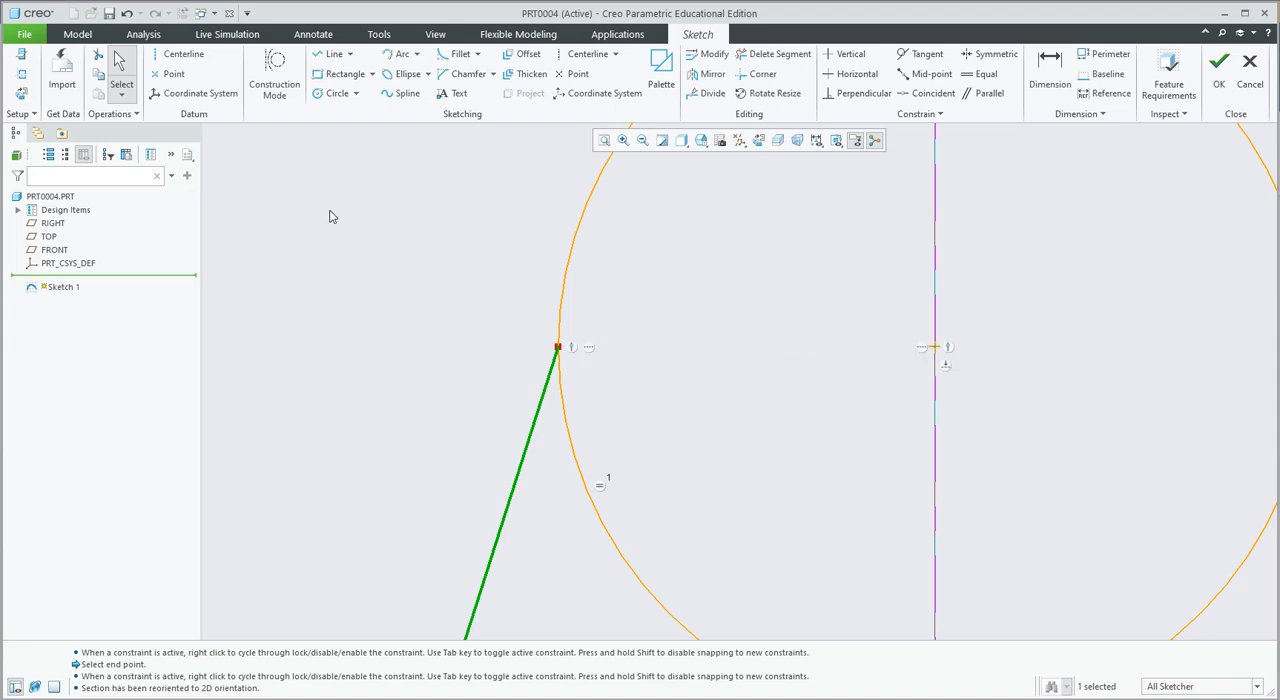
# Delete the horizontal alignment constraint between the line's upper endpoint and the upper small circle's center.
pyautogui.click(124, 77)
pyautogui.click(592, 349)
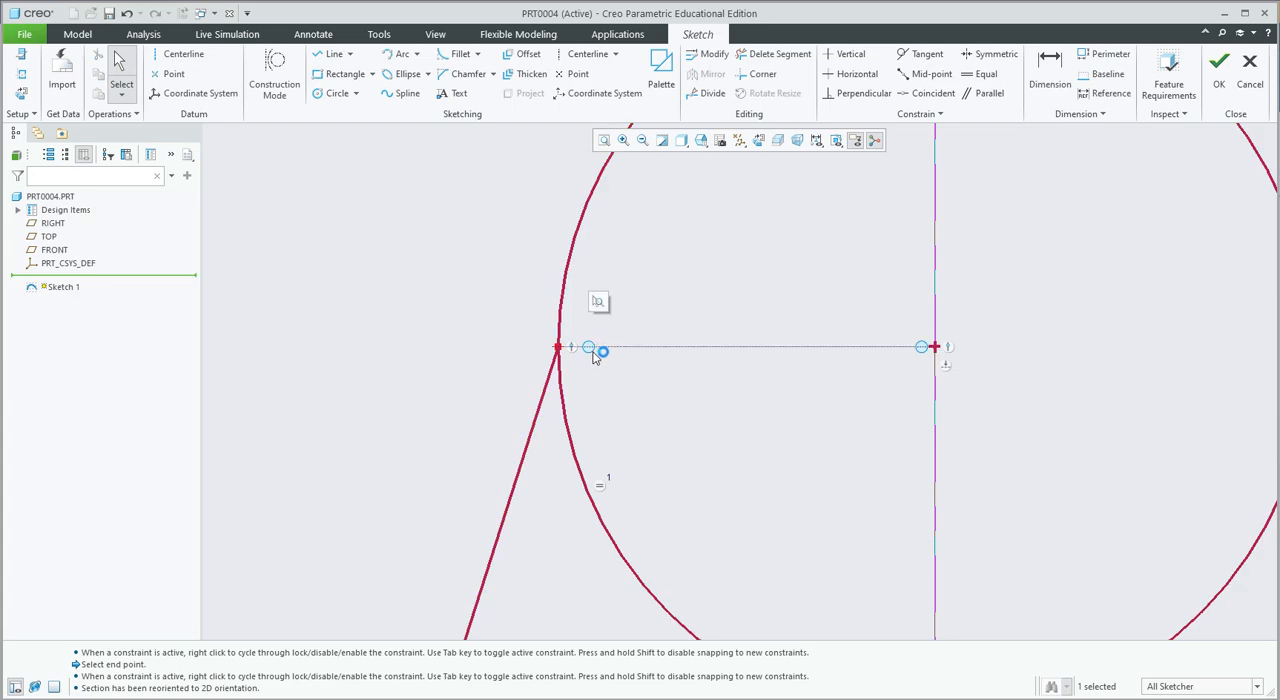
pyautogui.click(591, 355)
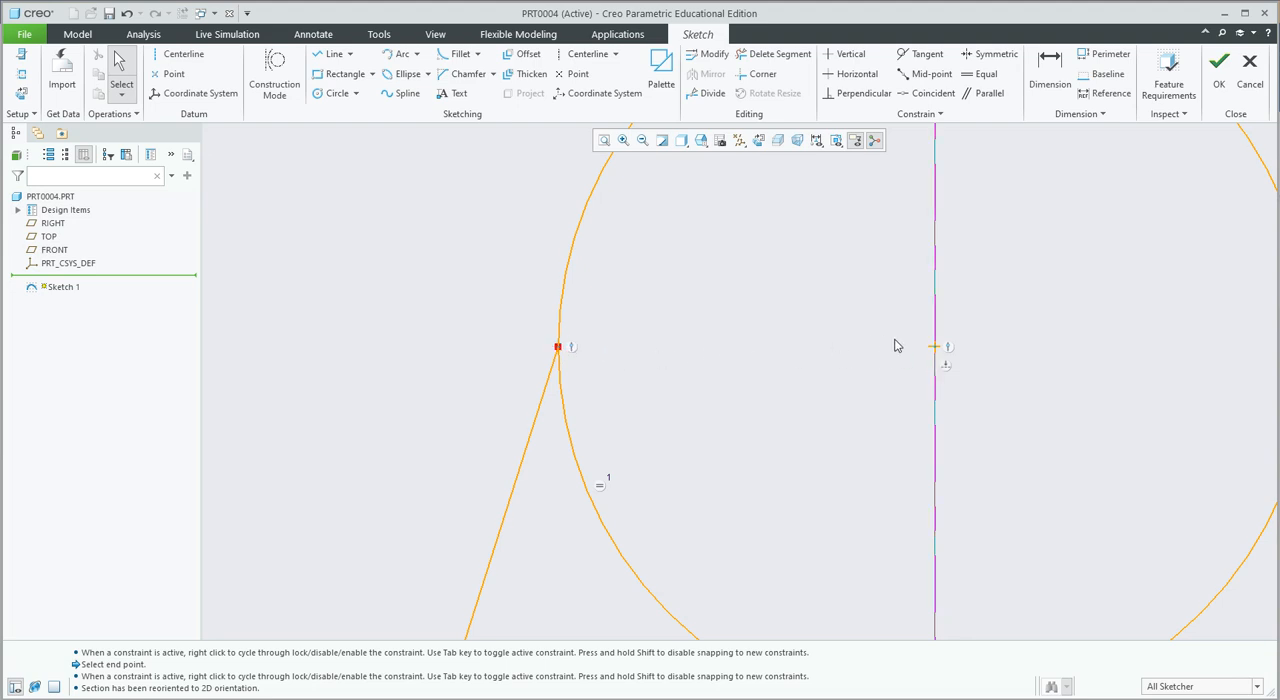
# Apply a Tangent constraint between the slanted line and the upper small circle.
pyautogui.scroll(3, 631, 352)
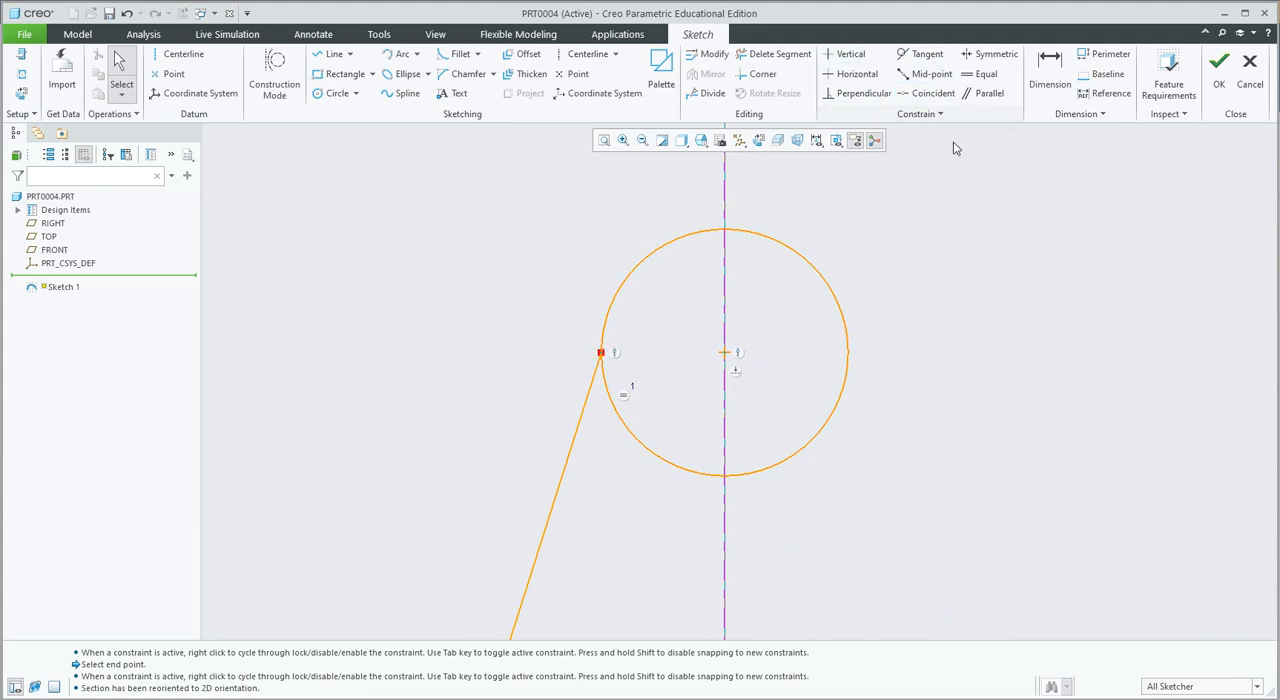
pyautogui.click(925, 60)
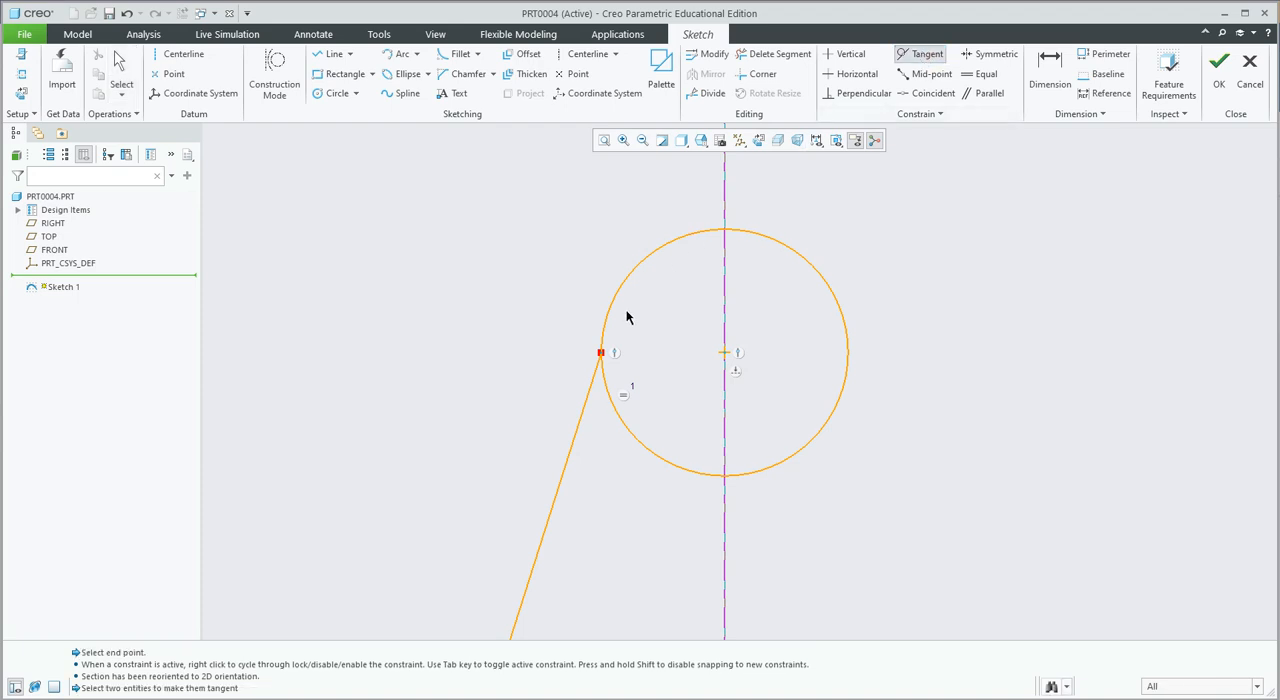
pyautogui.click(591, 381)
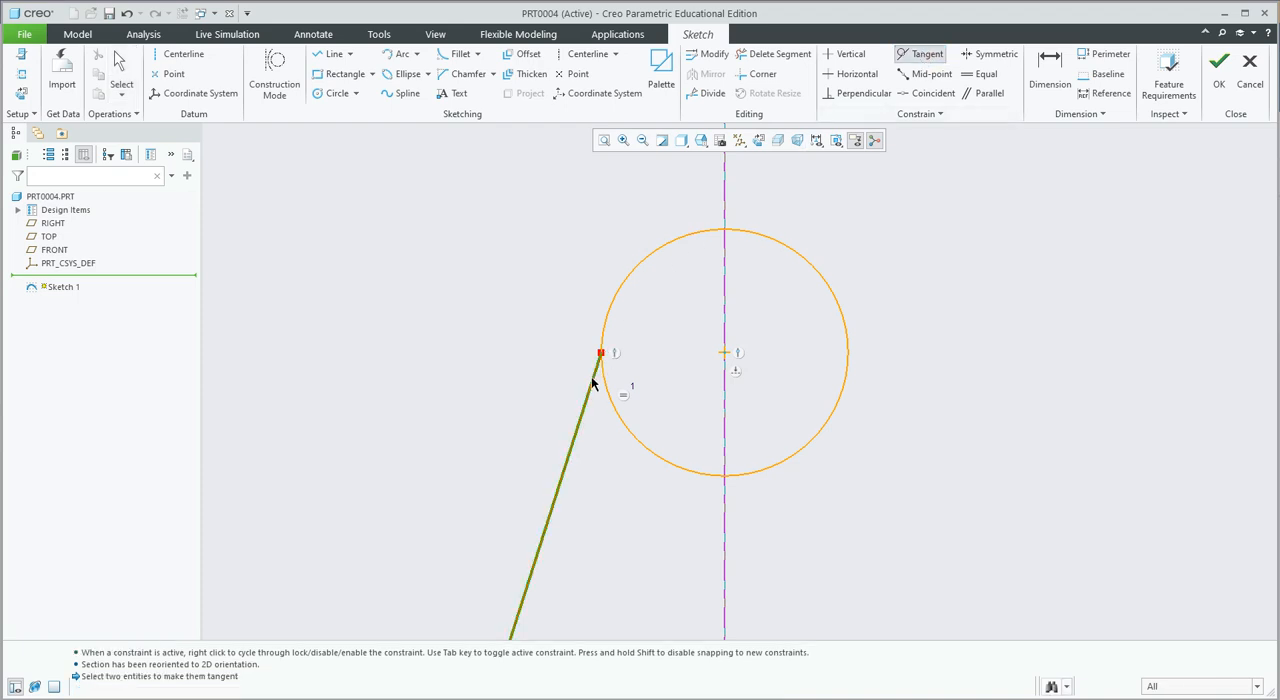
pyautogui.click(614, 306)
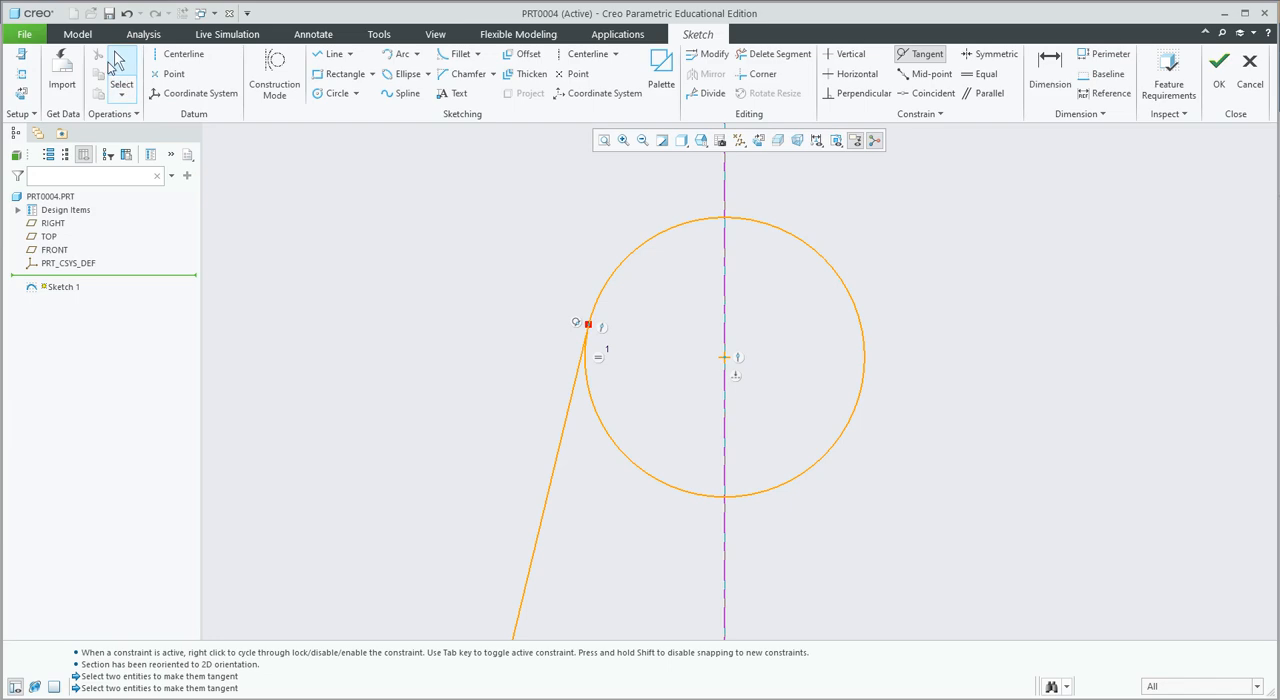
pyautogui.click(120, 66)
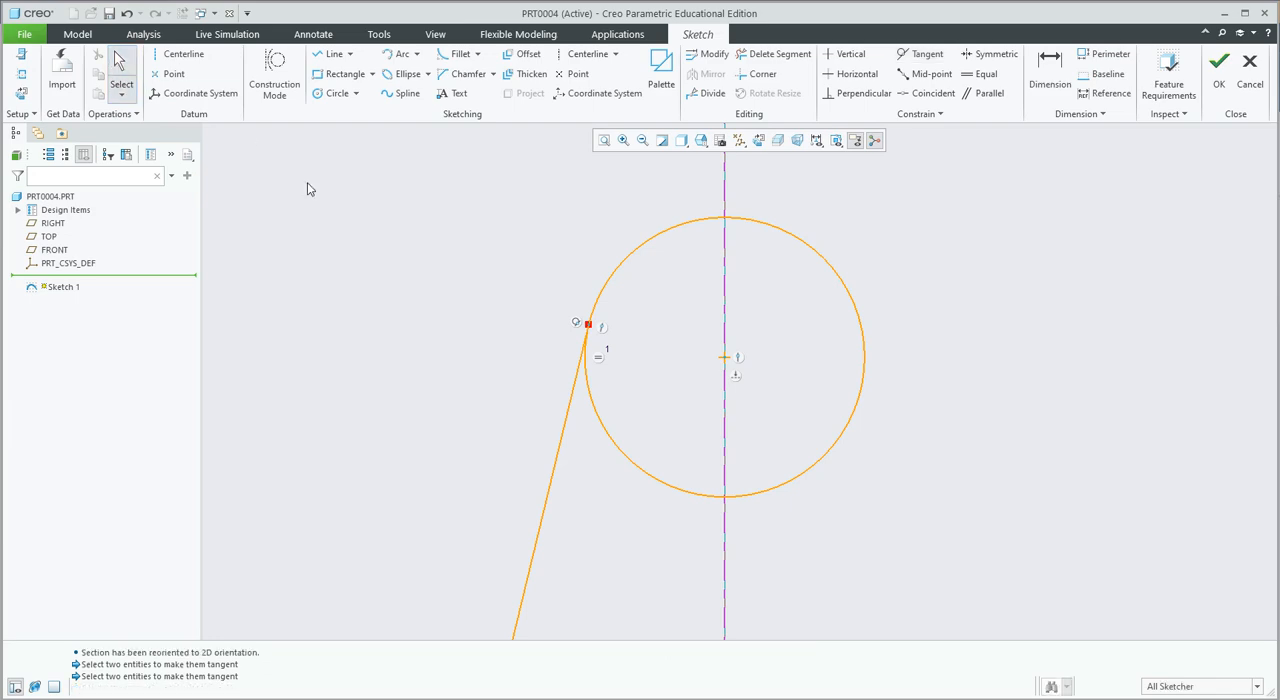
# Check the tangent constraints at the line's upper and lower endpoints on both circles.
pyautogui.click(577, 328)
pyautogui.scroll(2, 566, 478)
pyautogui.scroll(-4, 565, 495)
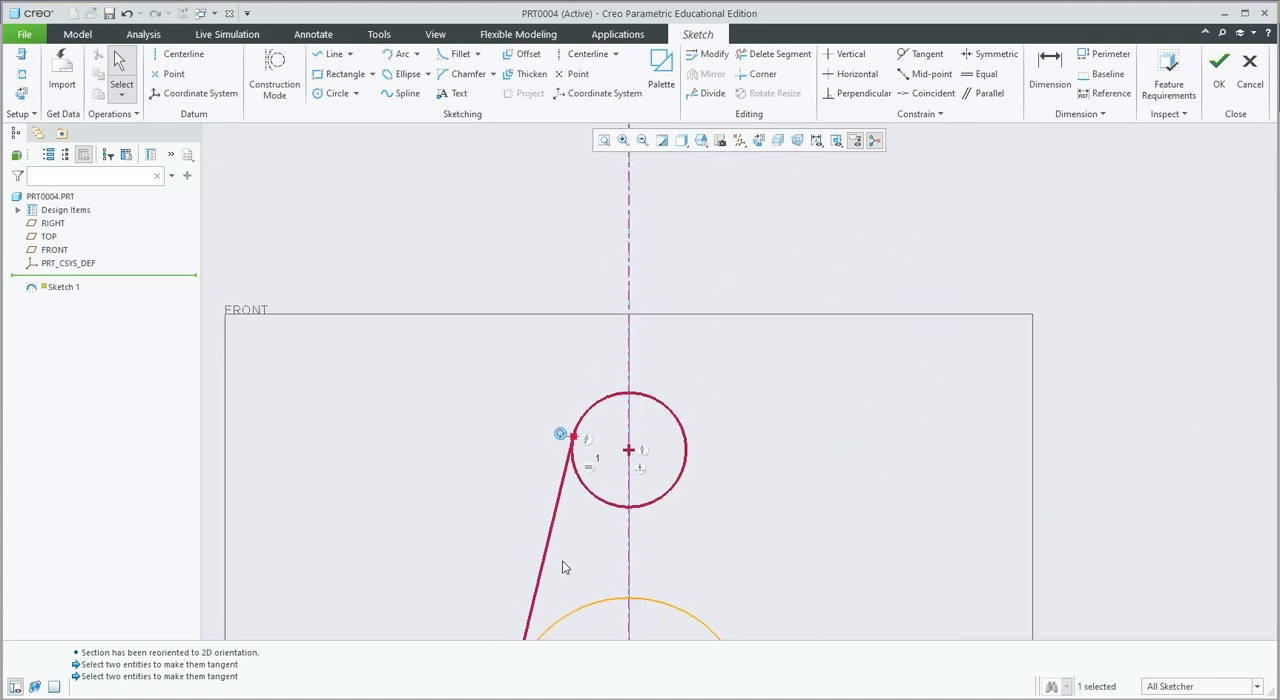
pyautogui.scroll(-2, 562, 568)
pyautogui.scroll(4, 565, 612)
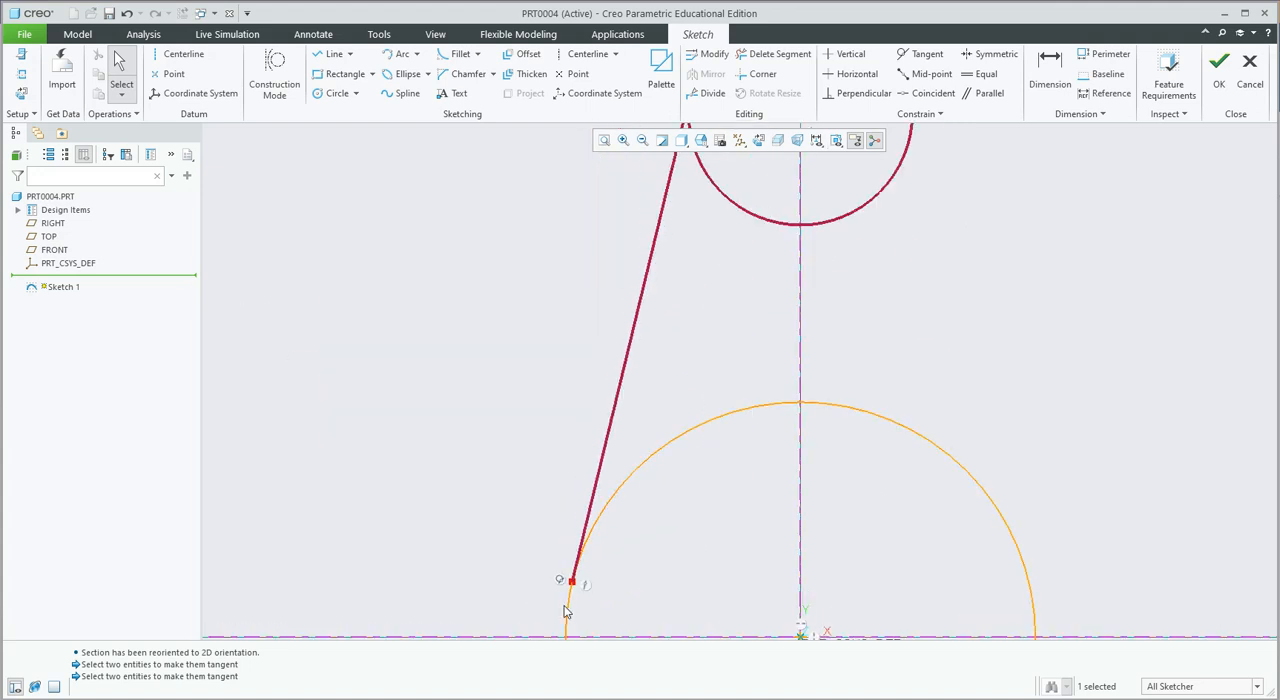
pyautogui.scroll(-3, 637, 563)
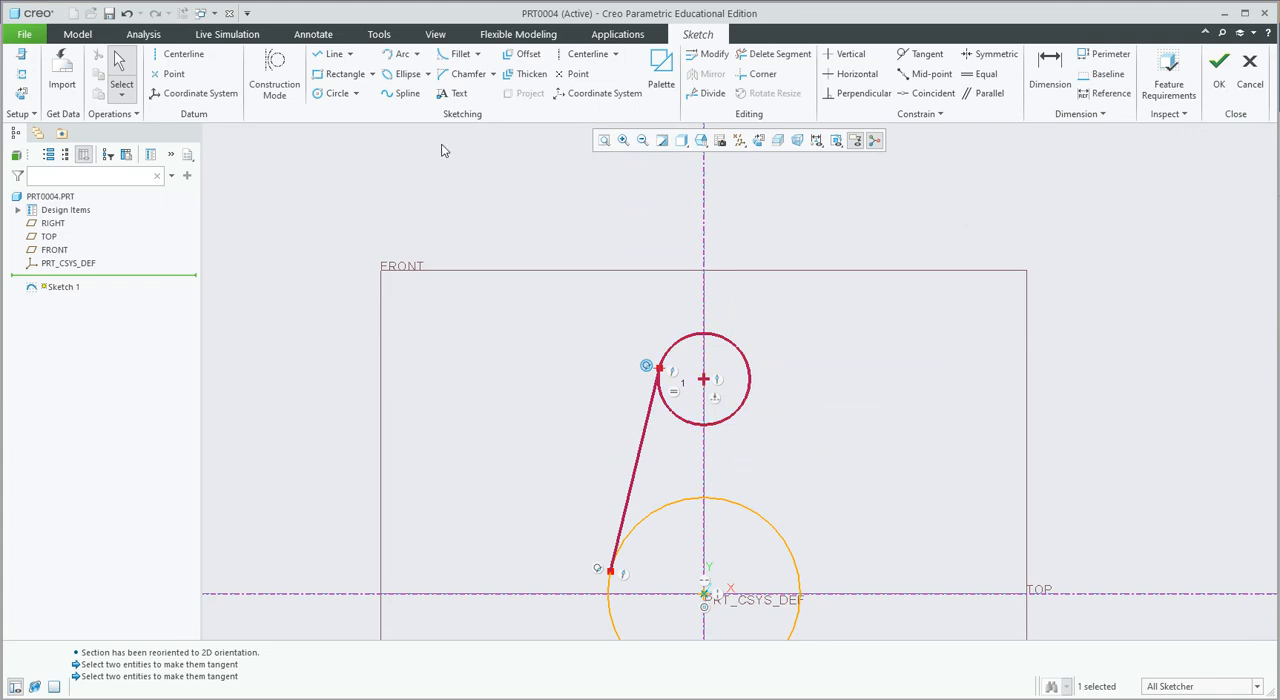
pyautogui.click(507, 220)
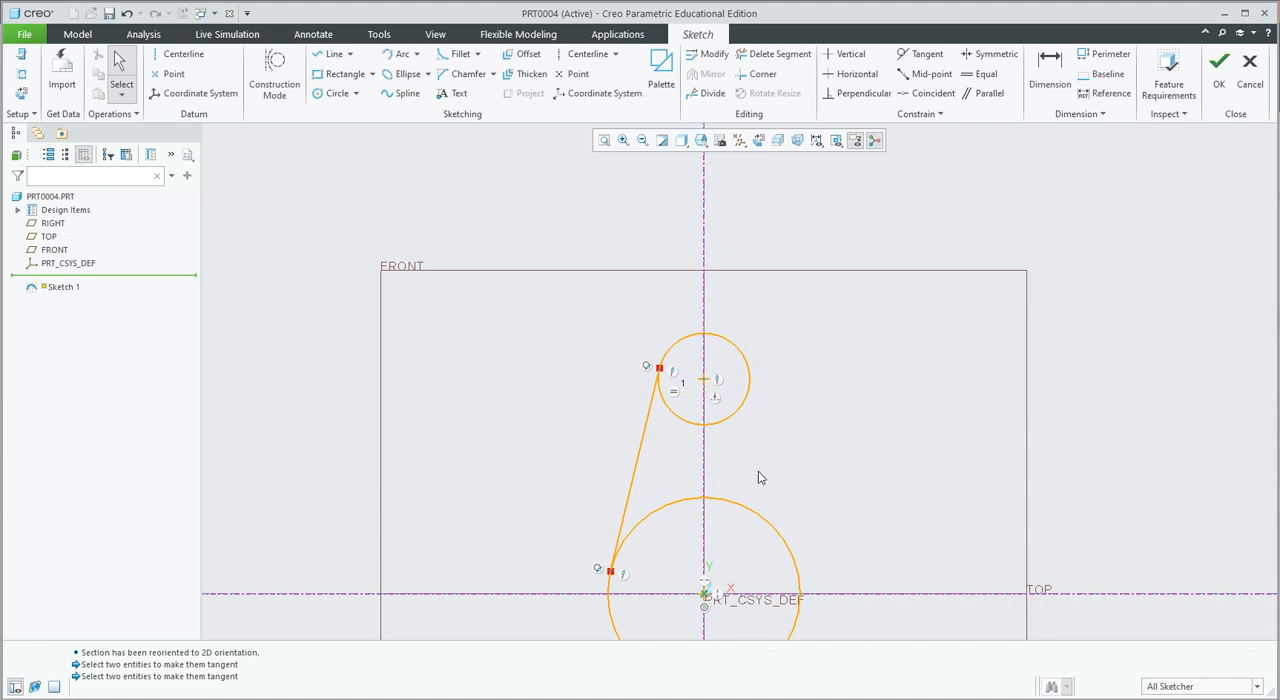
pyautogui.scroll(1, 760, 477)
pyautogui.scroll(-2, 760, 477)
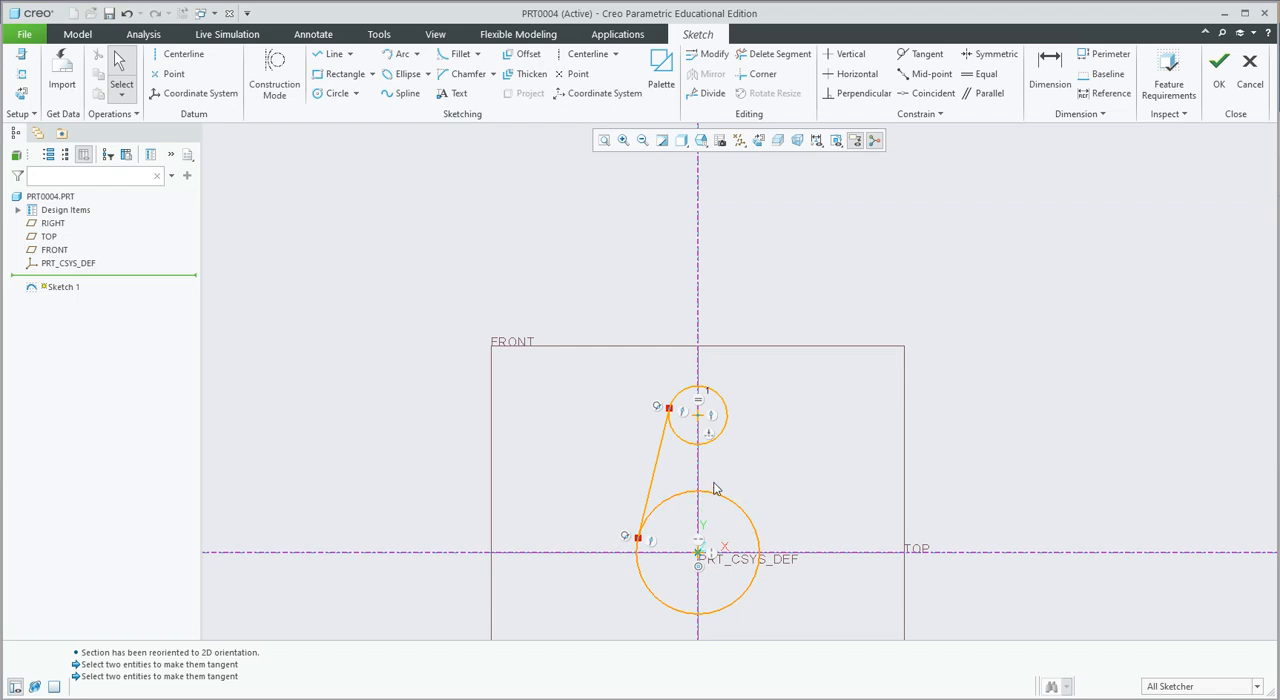
# Mirror the slanted tangent line about the vertical reference line through the circle centers.
pyautogui.click(660, 462)
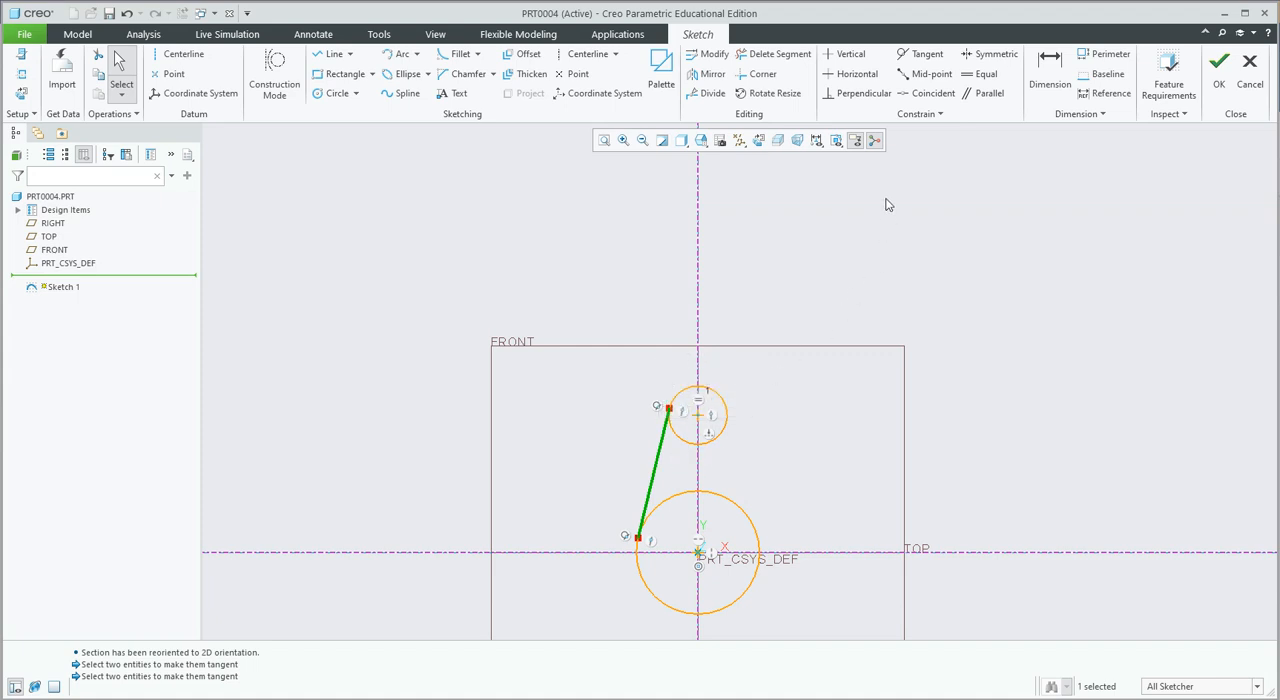
pyautogui.click(712, 76)
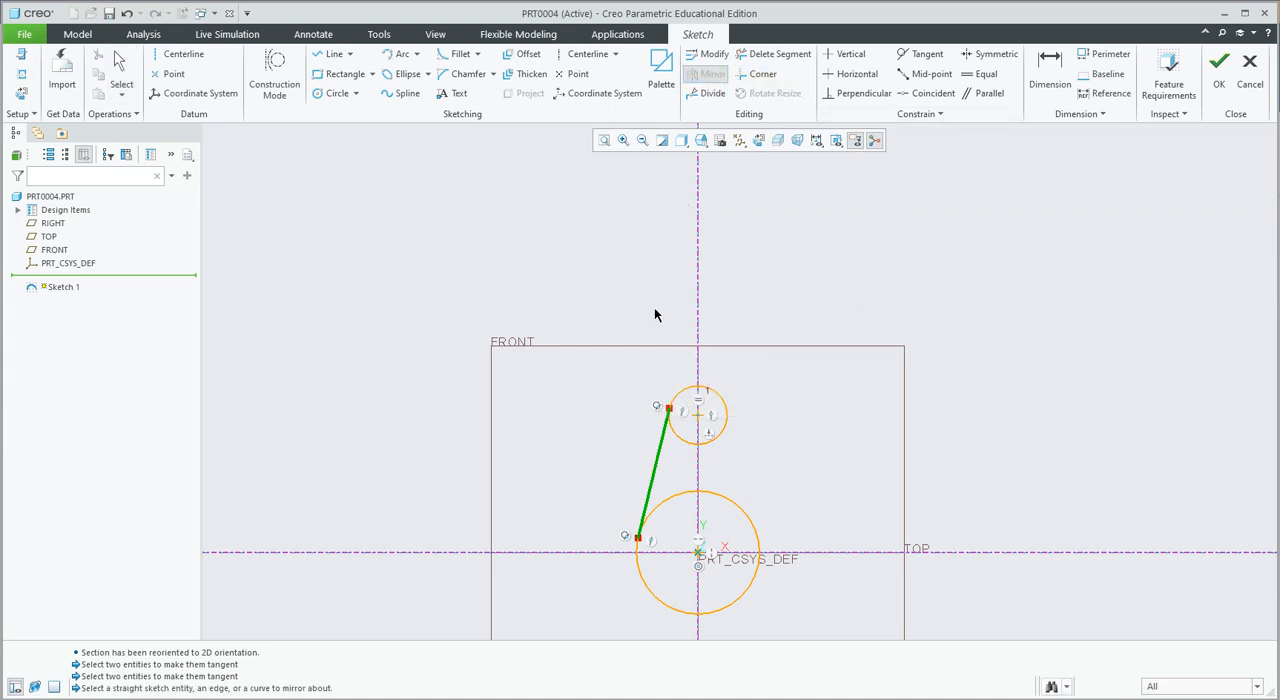
pyautogui.click(698, 318)
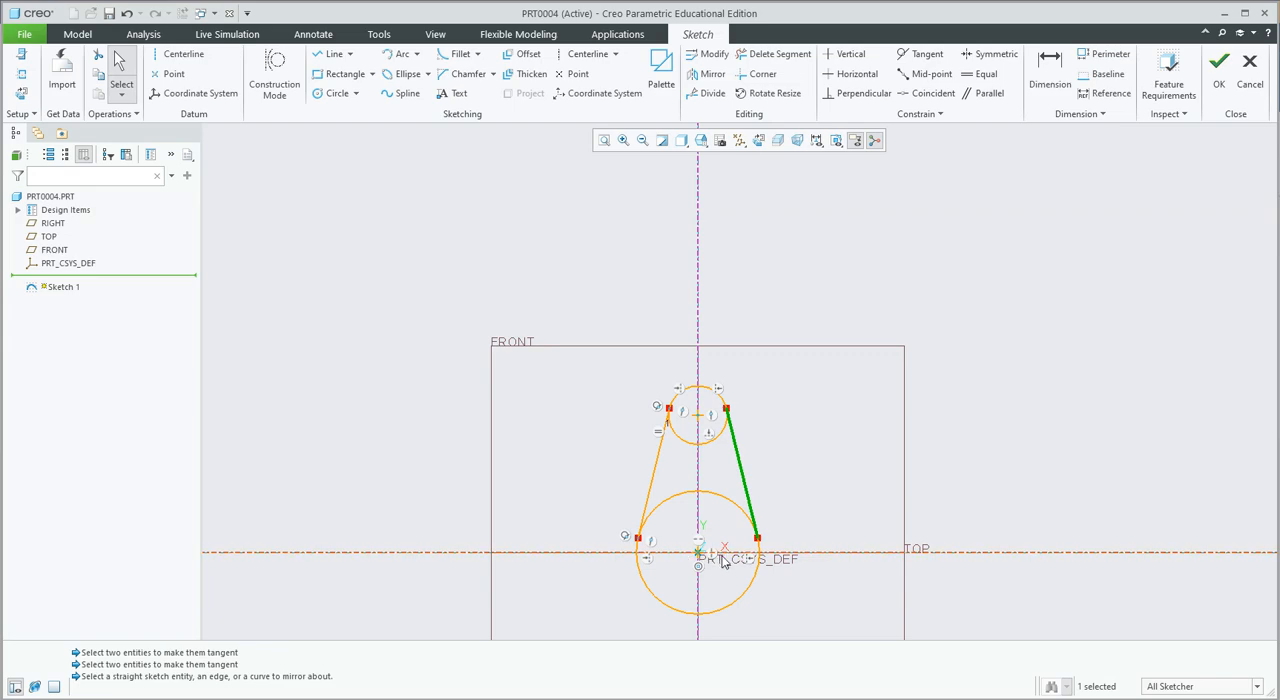
# Mirror both upper tangent lines about the horizontal reference line to connect the central circle with the lower small circle.
pyautogui.scroll(2, 780, 597)
pyautogui.scroll(-5, 781, 610)
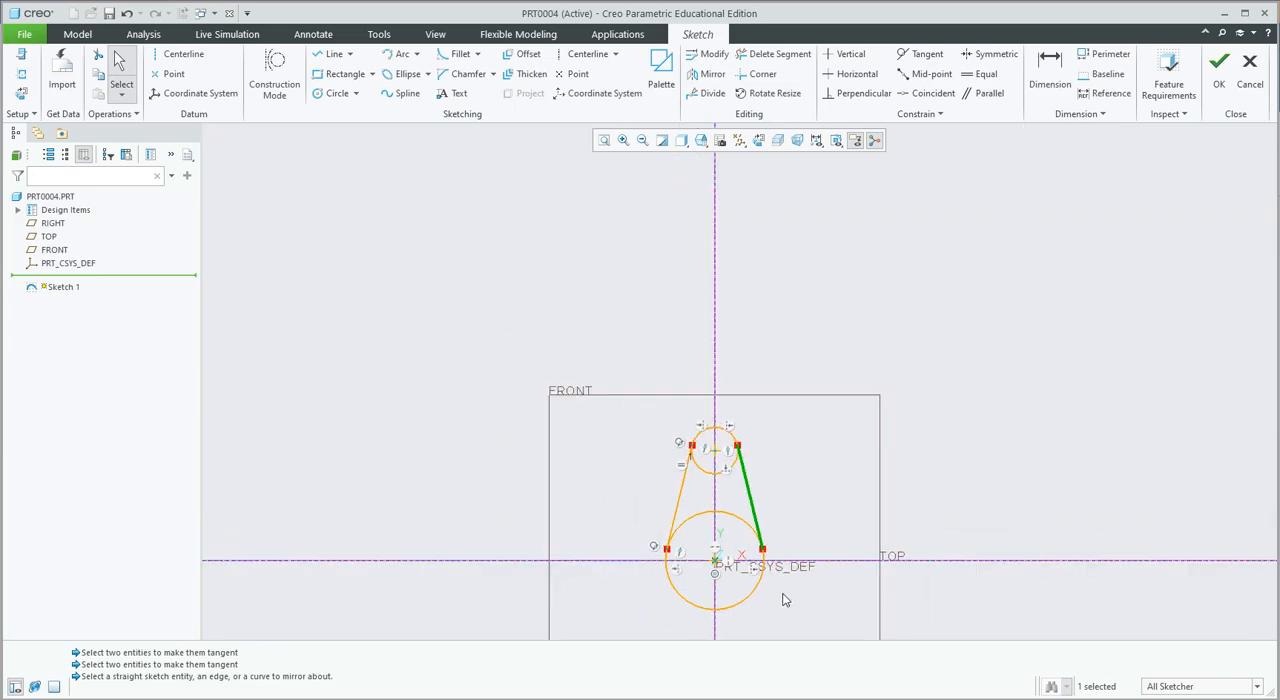
pyautogui.scroll(3, 773, 641)
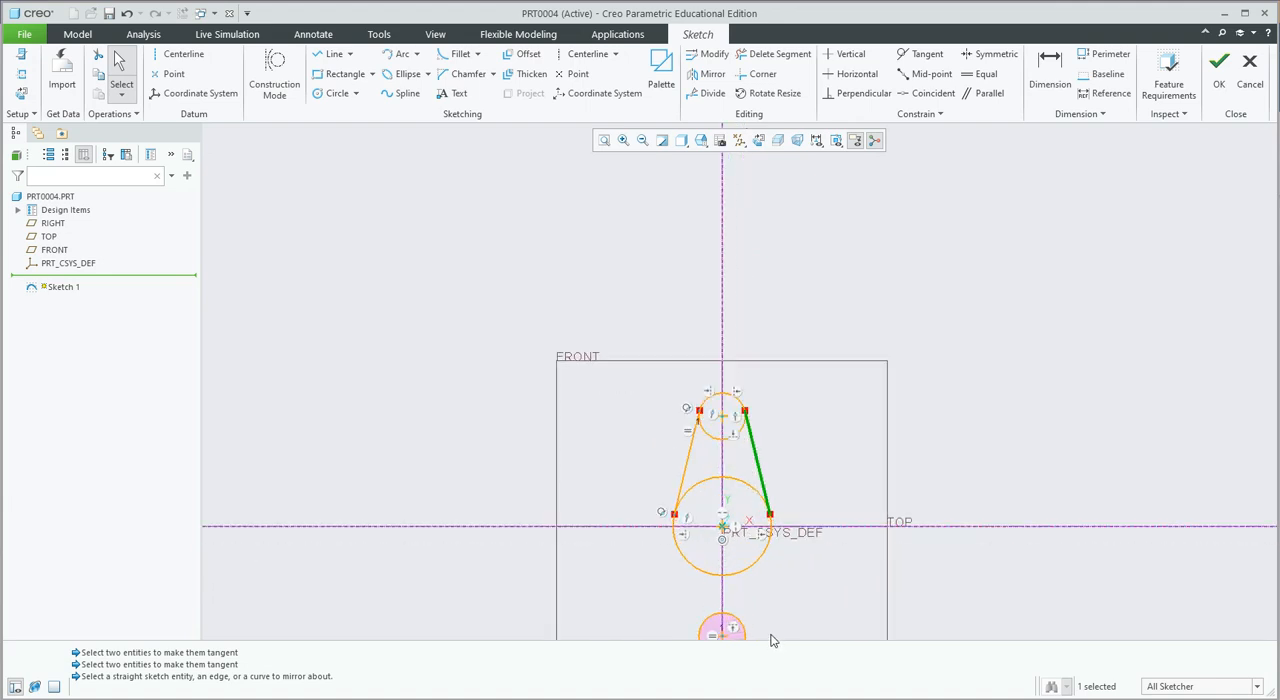
pyautogui.scroll(-2, 770, 638)
pyautogui.scroll(4, 768, 640)
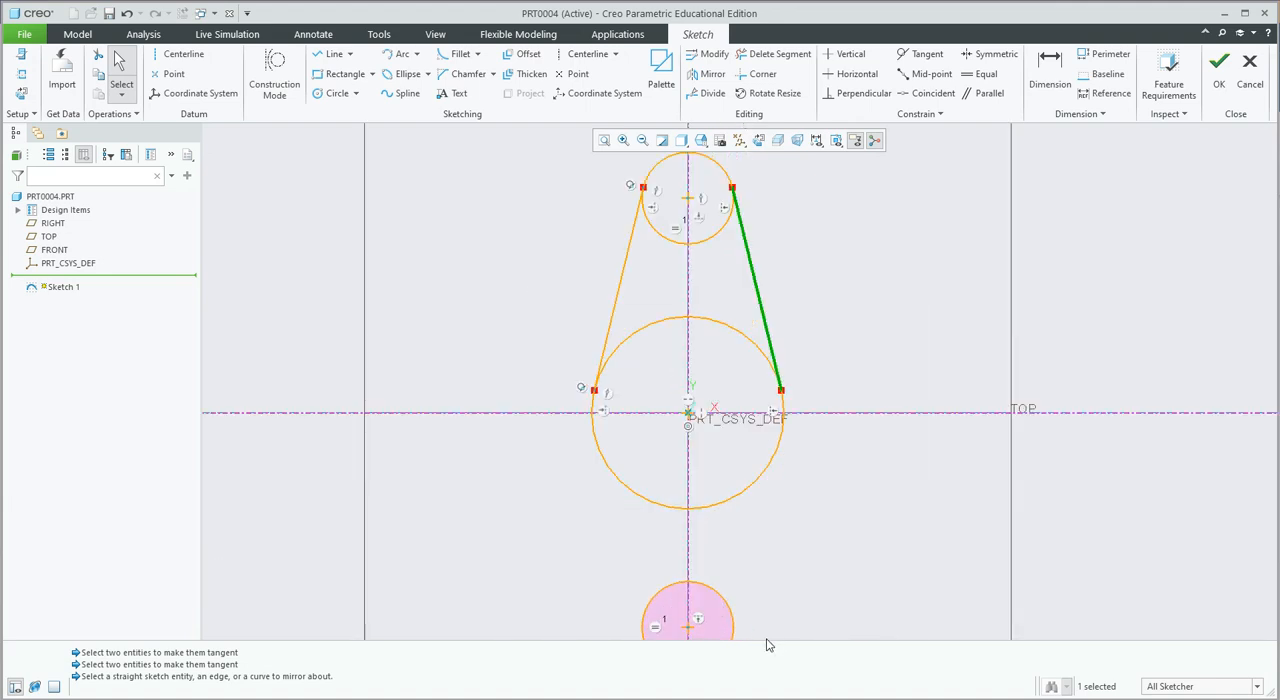
pyautogui.scroll(-1, 767, 645)
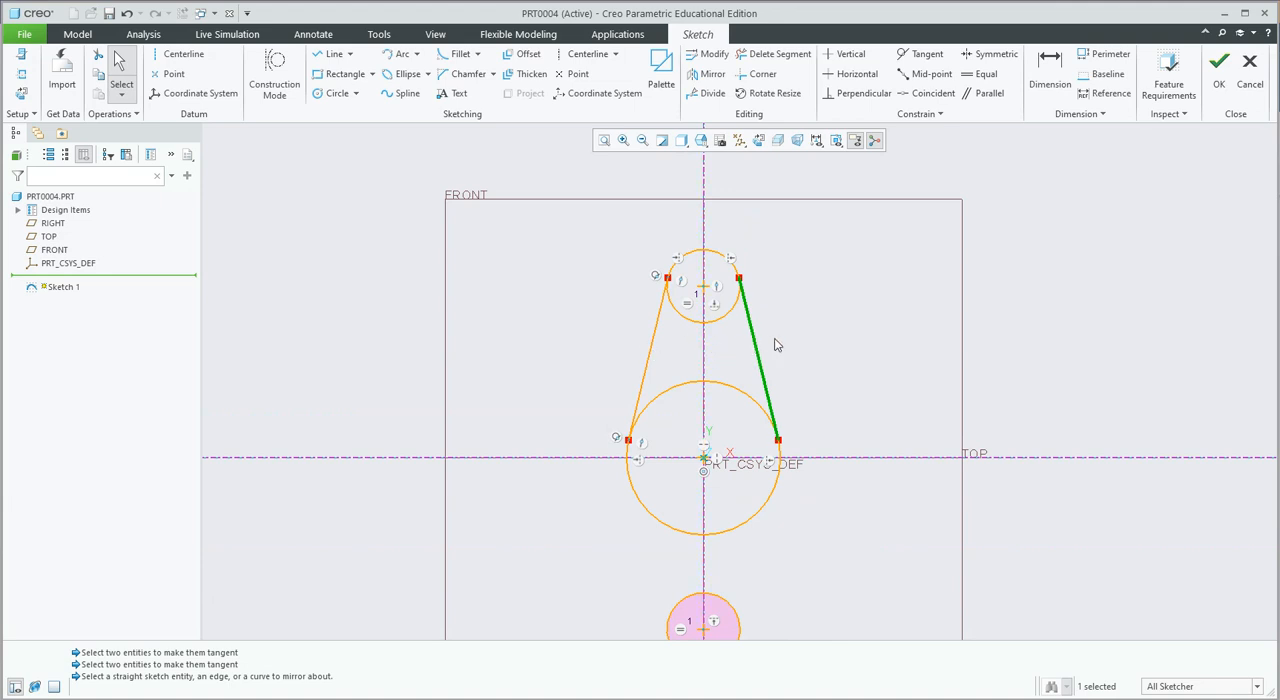
pyautogui.keyDown('ctrl'); pyautogui.click(655, 340); pyautogui.keyUp('ctrl')
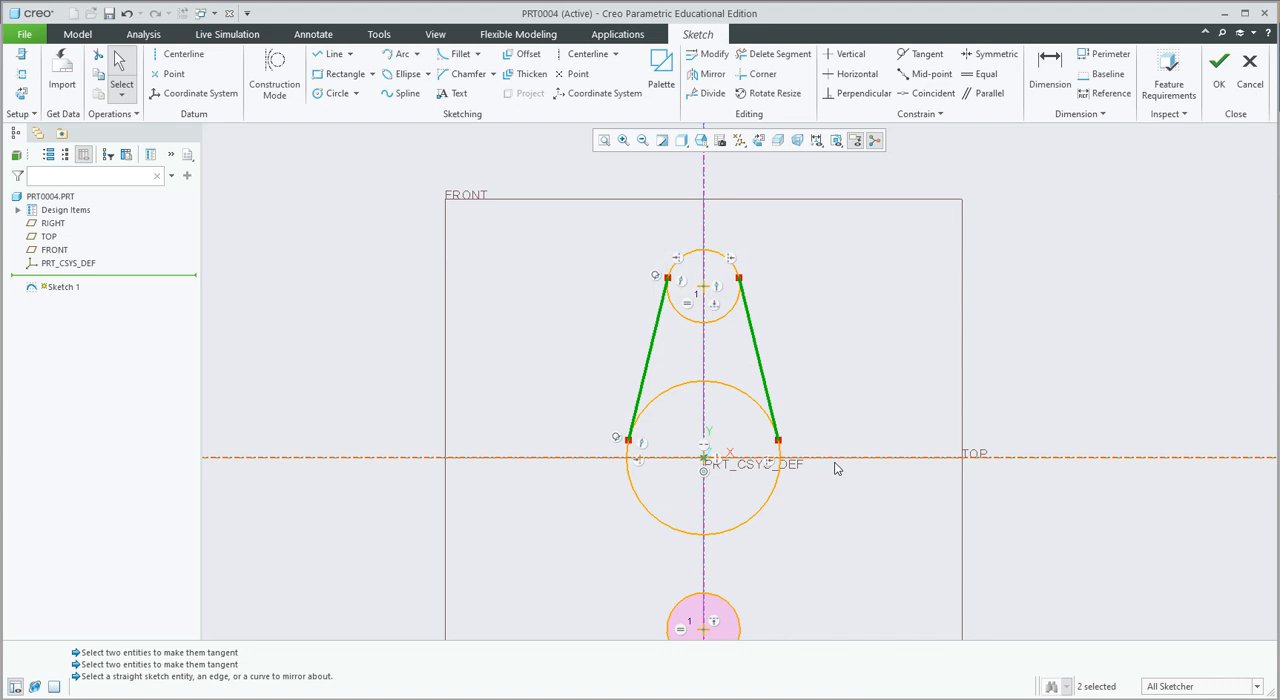
pyautogui.click(712, 74)
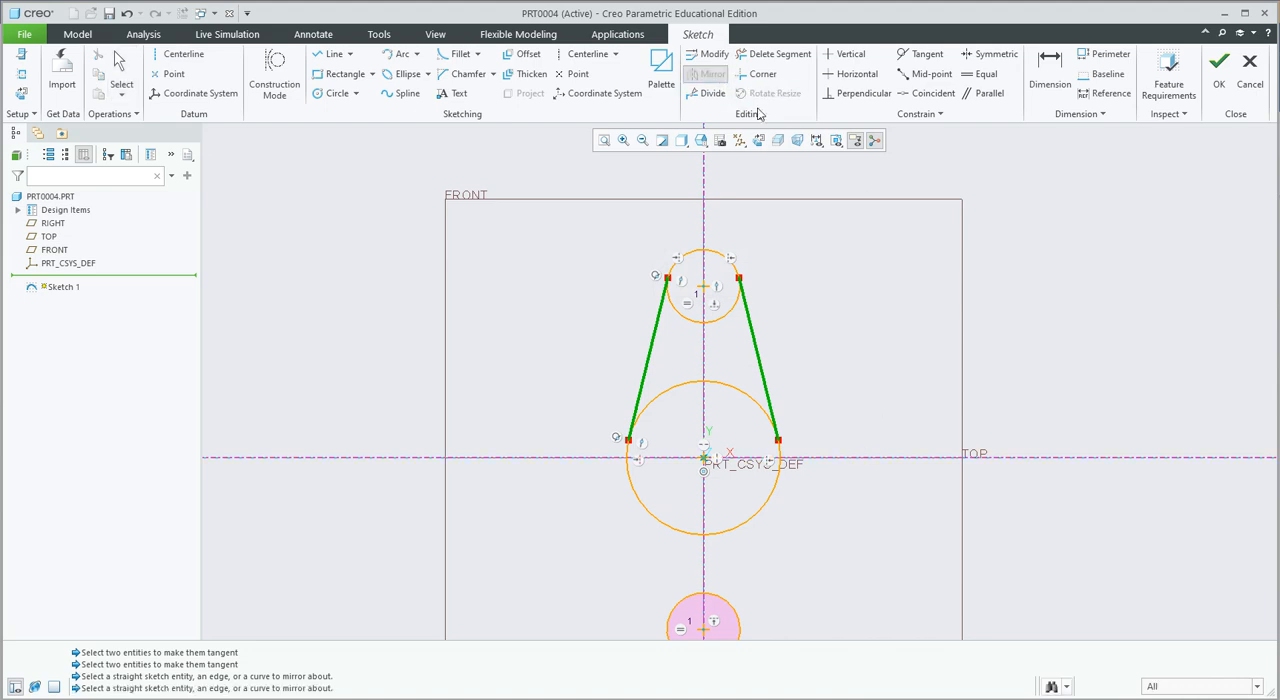
pyautogui.click(875, 458)
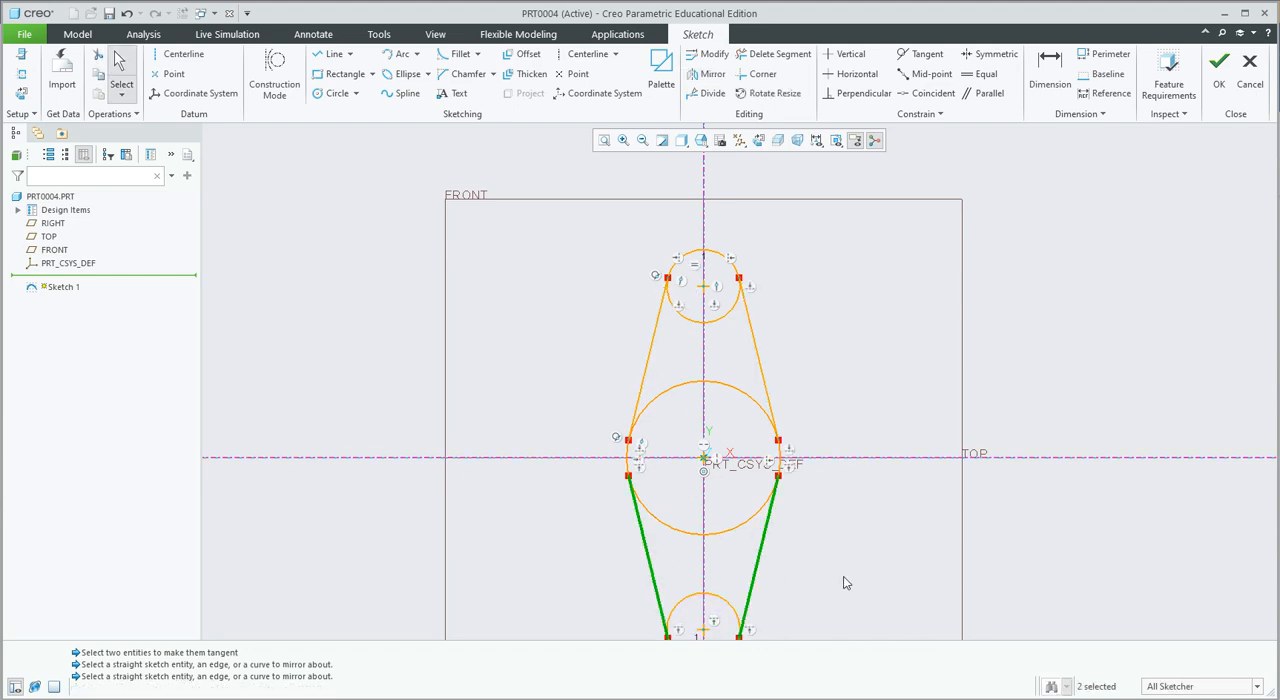
# Trim away the upper small circle's two inner arc segments between the tangent lines with Delete Segment.
pyautogui.scroll(2, 843, 583)
pyautogui.scroll(-5, 843, 583)
pyautogui.scroll(2, 823, 640)
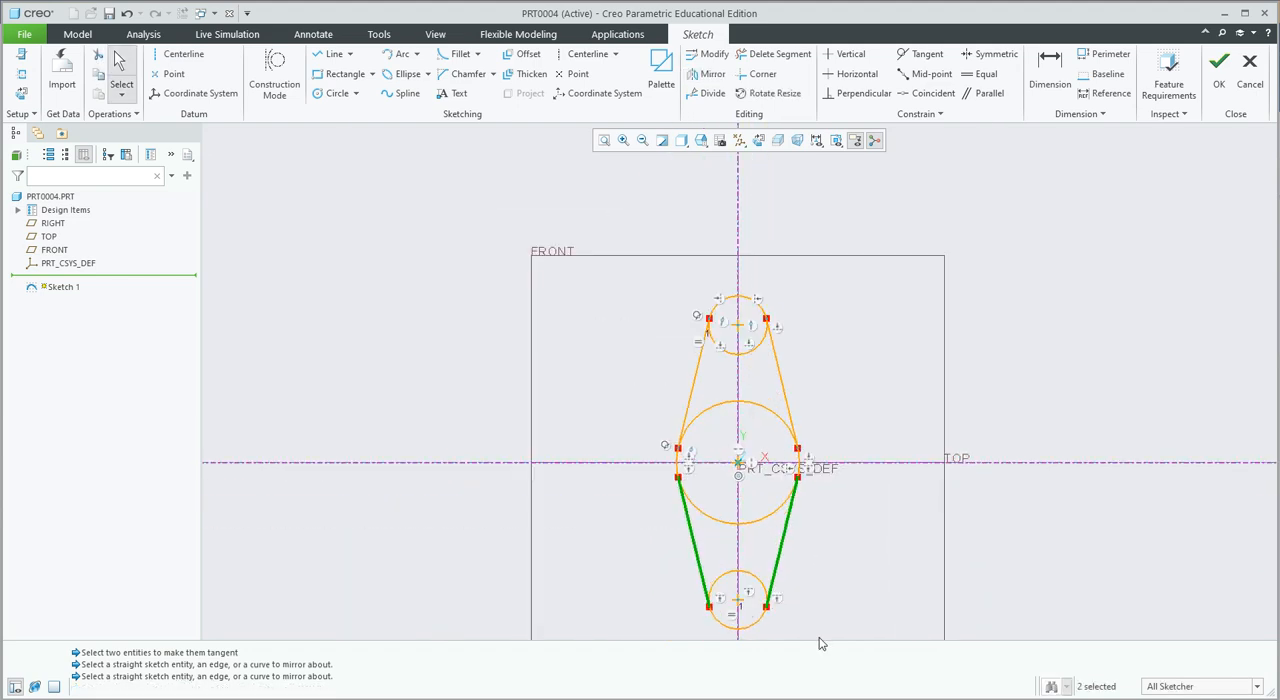
pyautogui.scroll(1, 819, 643)
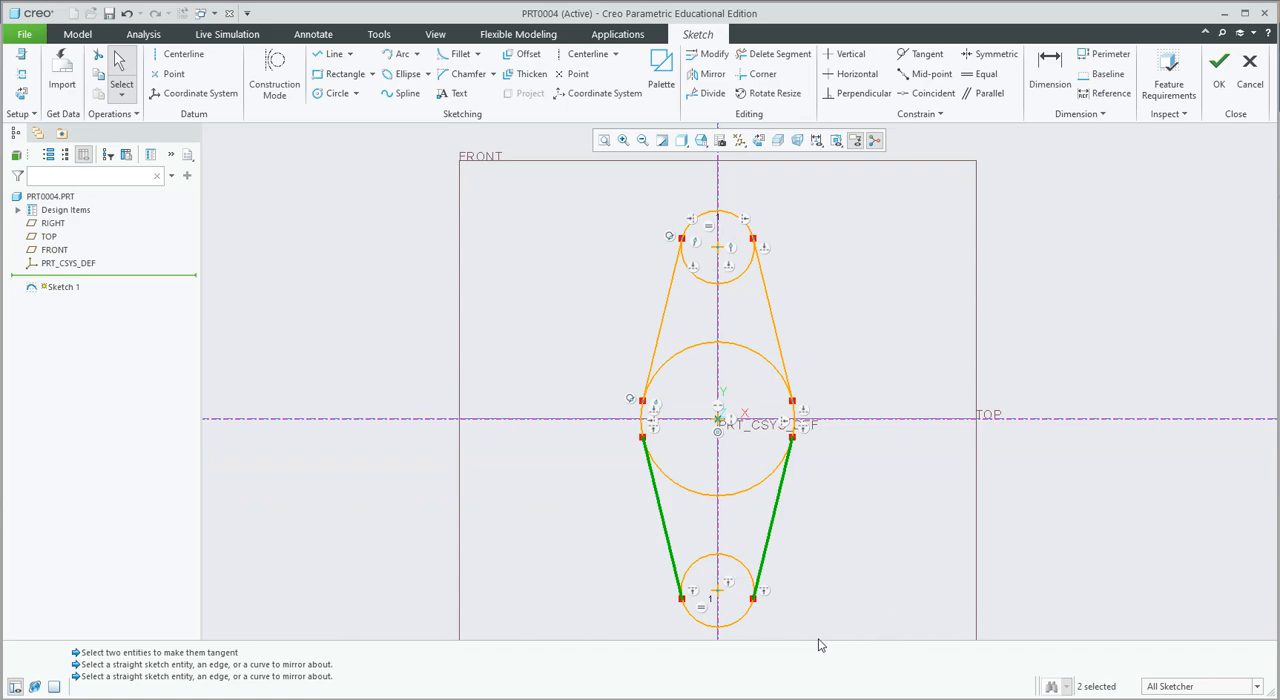
pyautogui.click(772, 54)
pyautogui.click(741, 271)
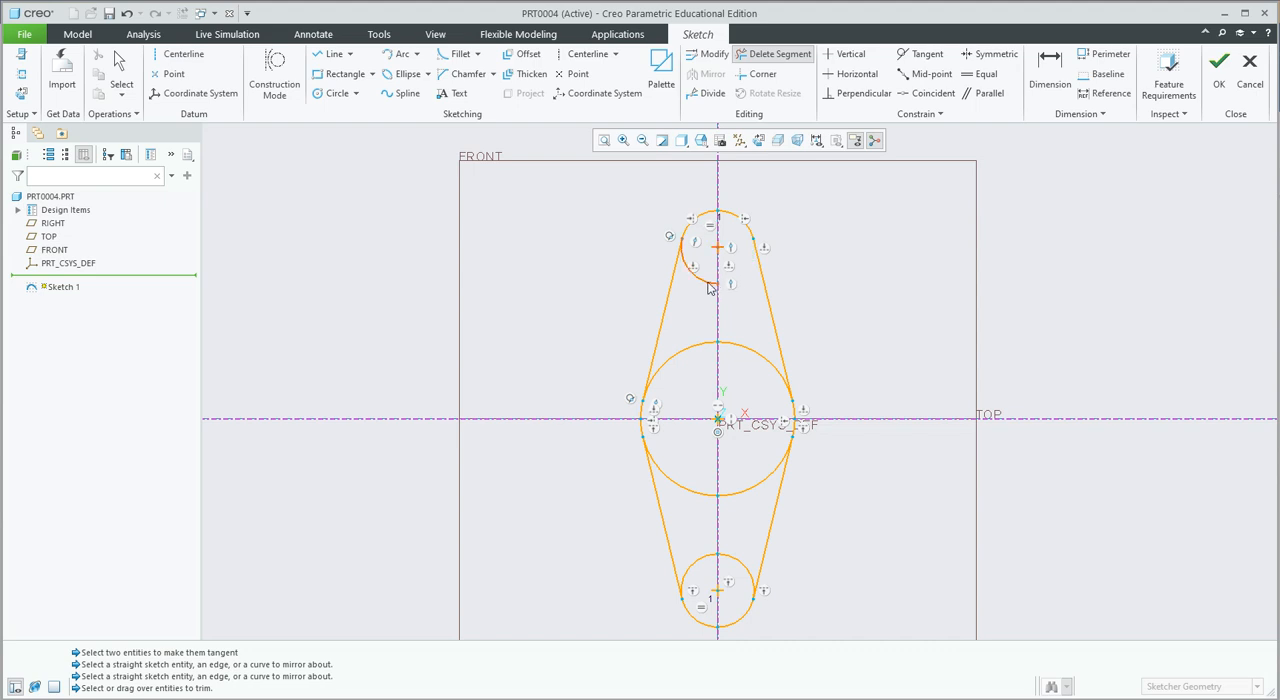
pyautogui.click(693, 272)
# Trim the central circle's four inner arcs and the lower small circle's two inner arcs, leaving only the outer contour.
pyautogui.click(678, 354)
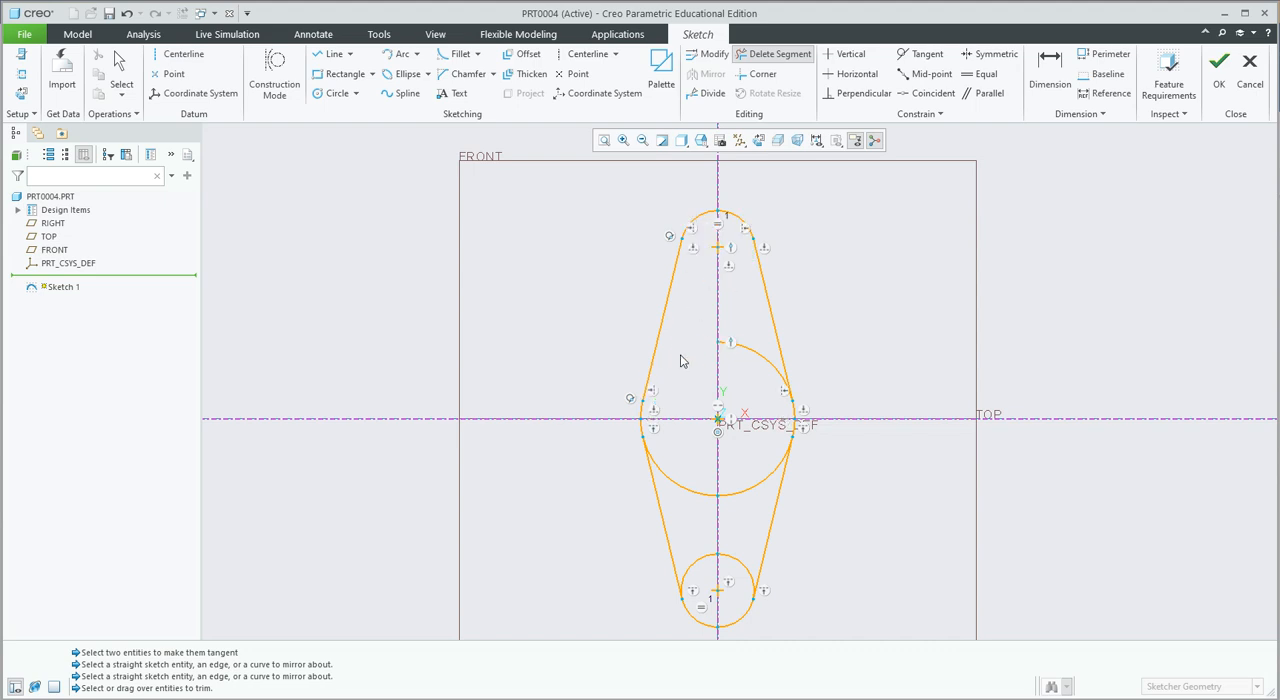
pyautogui.click(764, 364)
pyautogui.click(772, 478)
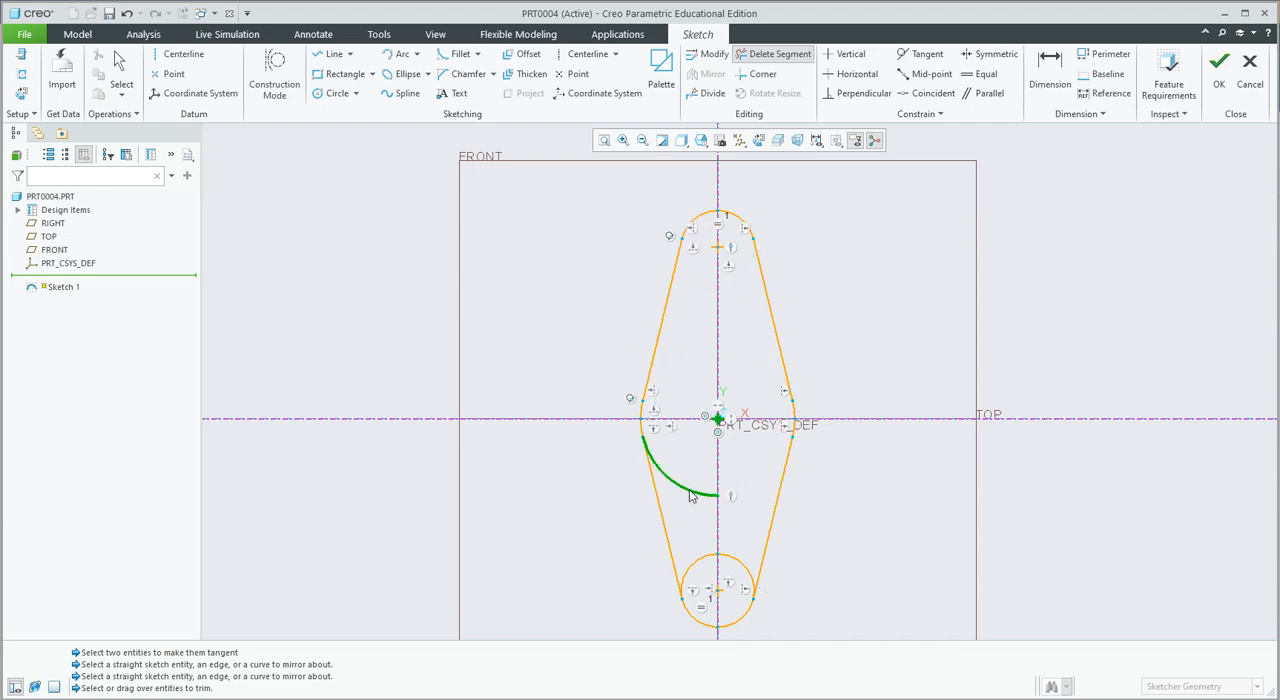
pyautogui.click(670, 480)
pyautogui.click(698, 567)
pyautogui.click(745, 572)
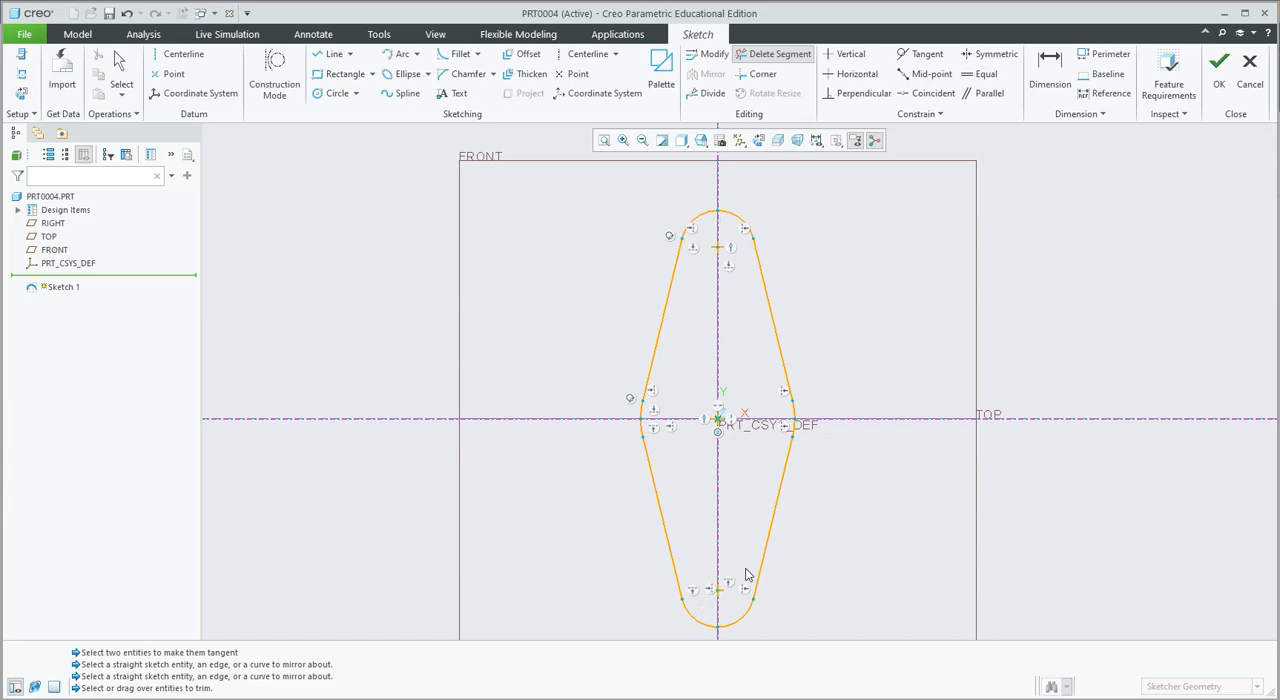
# Examine the transitions between lines and arcs at the central arc and the upper end of the outline.
pyautogui.scroll(-2, 630, 418)
pyautogui.scroll(8, 640, 417)
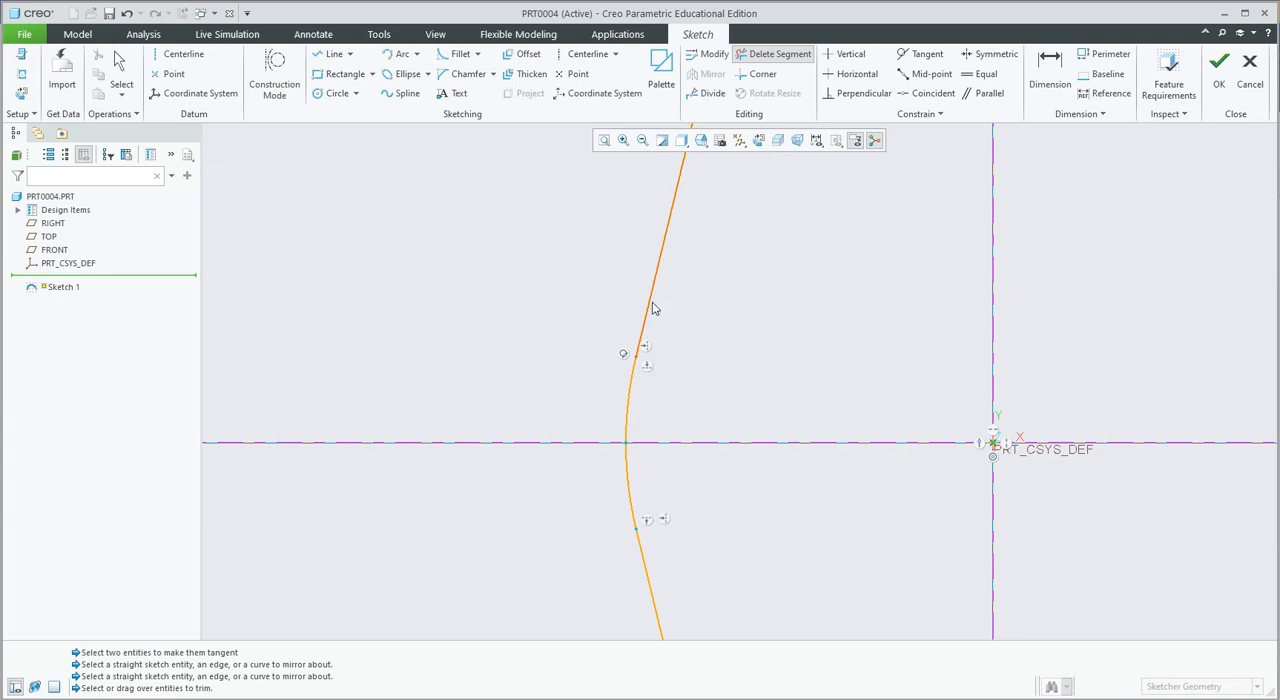
pyautogui.scroll(-10, 640, 397)
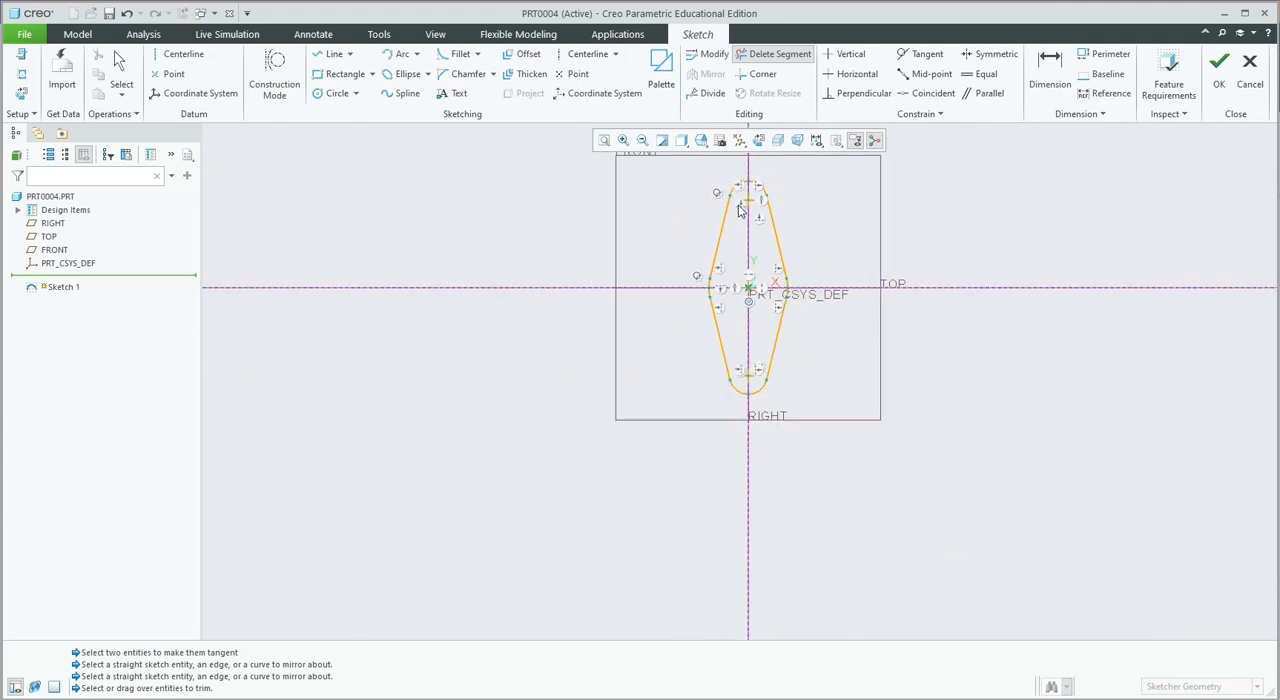
pyautogui.scroll(10, 737, 195)
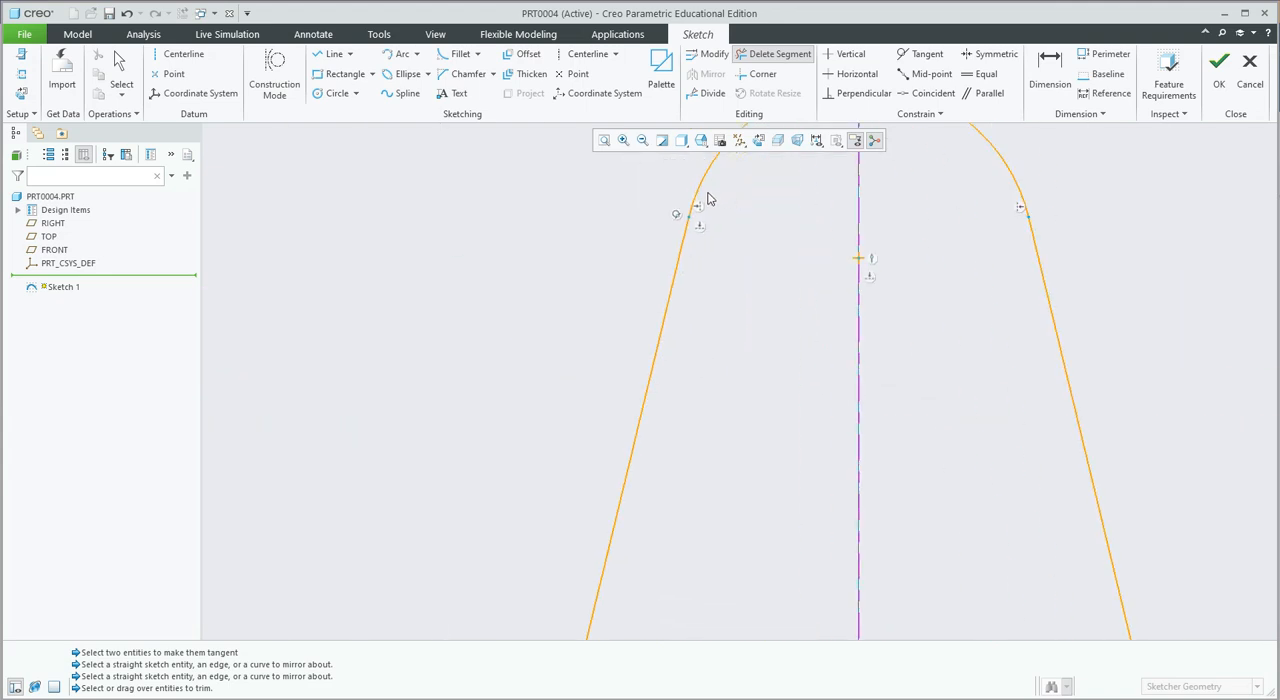
pyautogui.scroll(-6, 778, 242)
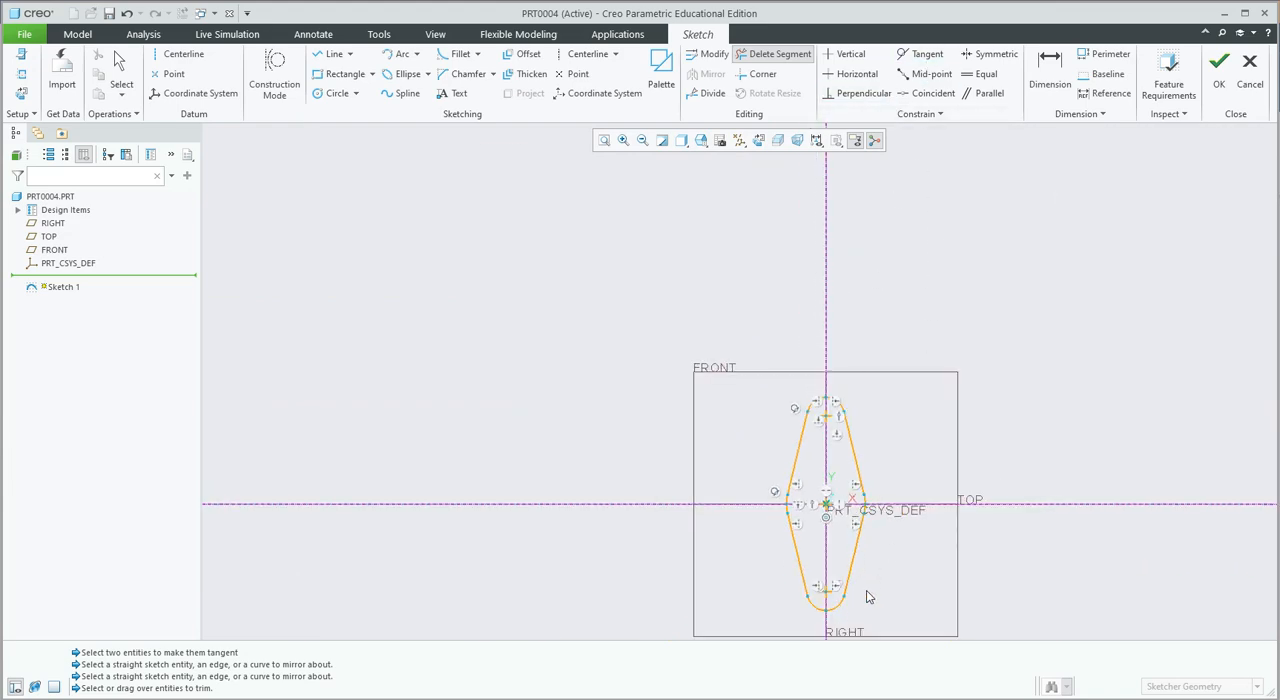
pyautogui.scroll(2, 867, 590)
pyautogui.scroll(1, 871, 591)
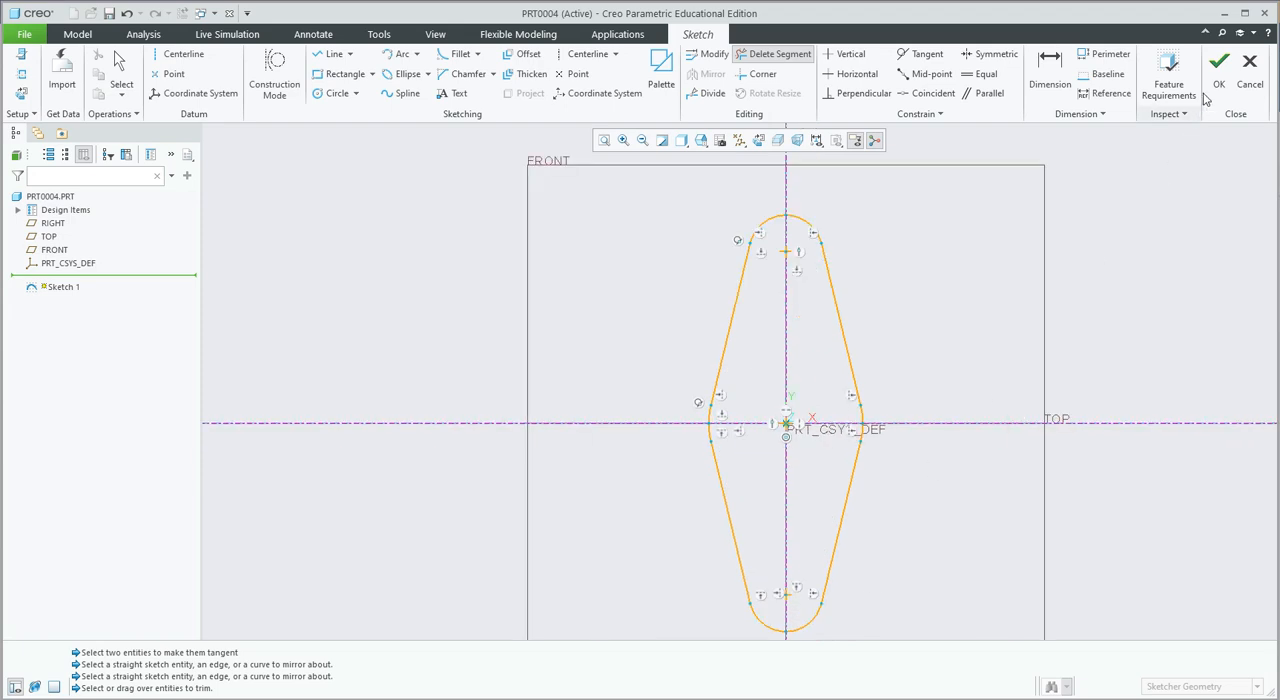
# Finish the sketch and extrude the closed outline as a solid with a depth of about 31.
pyautogui.click(1218, 62)
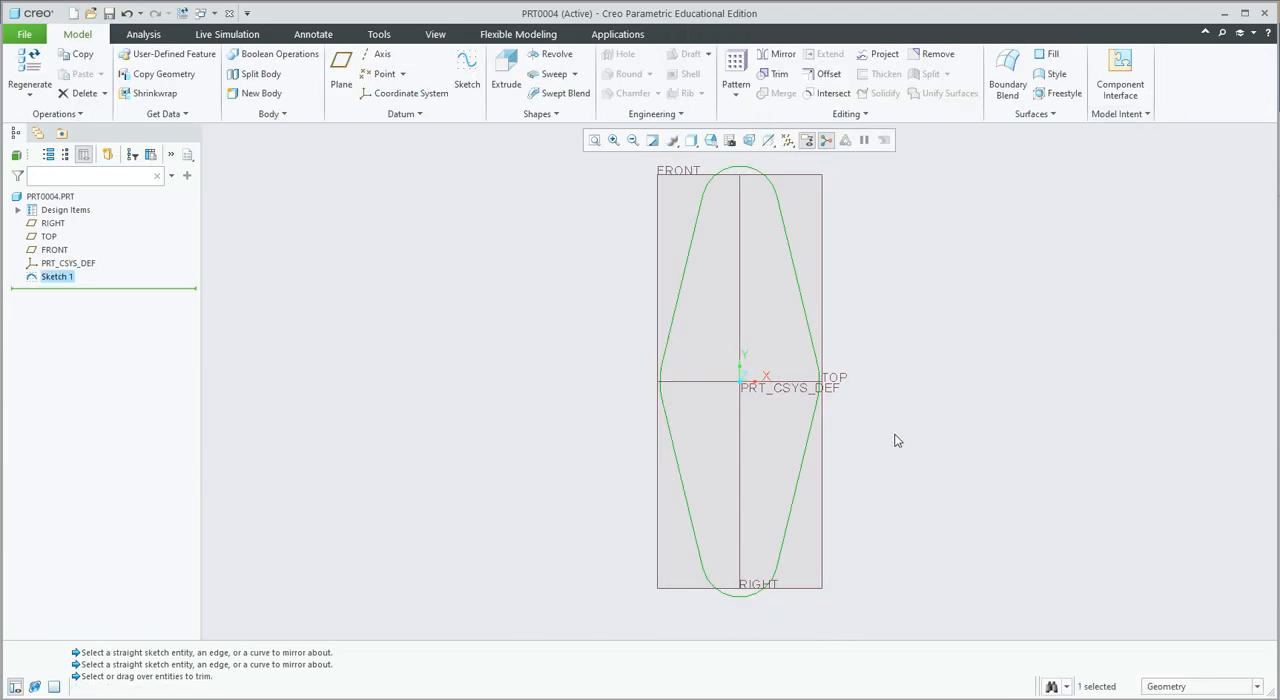
pyautogui.moveTo(897, 441)
pyautogui.mouseDown(button='middle')
pyautogui.moveTo(869, 371)
pyautogui.moveTo(841, 384)
pyautogui.mouseUp(button='middle')
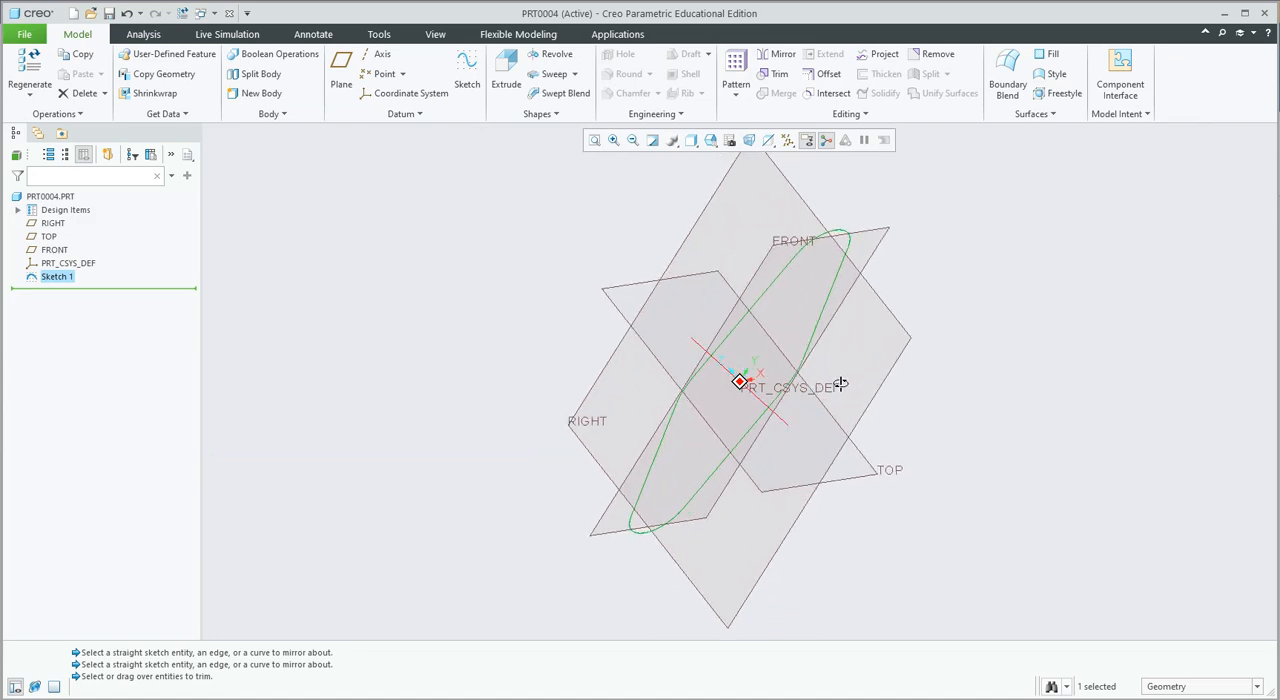
pyautogui.click(506, 75)
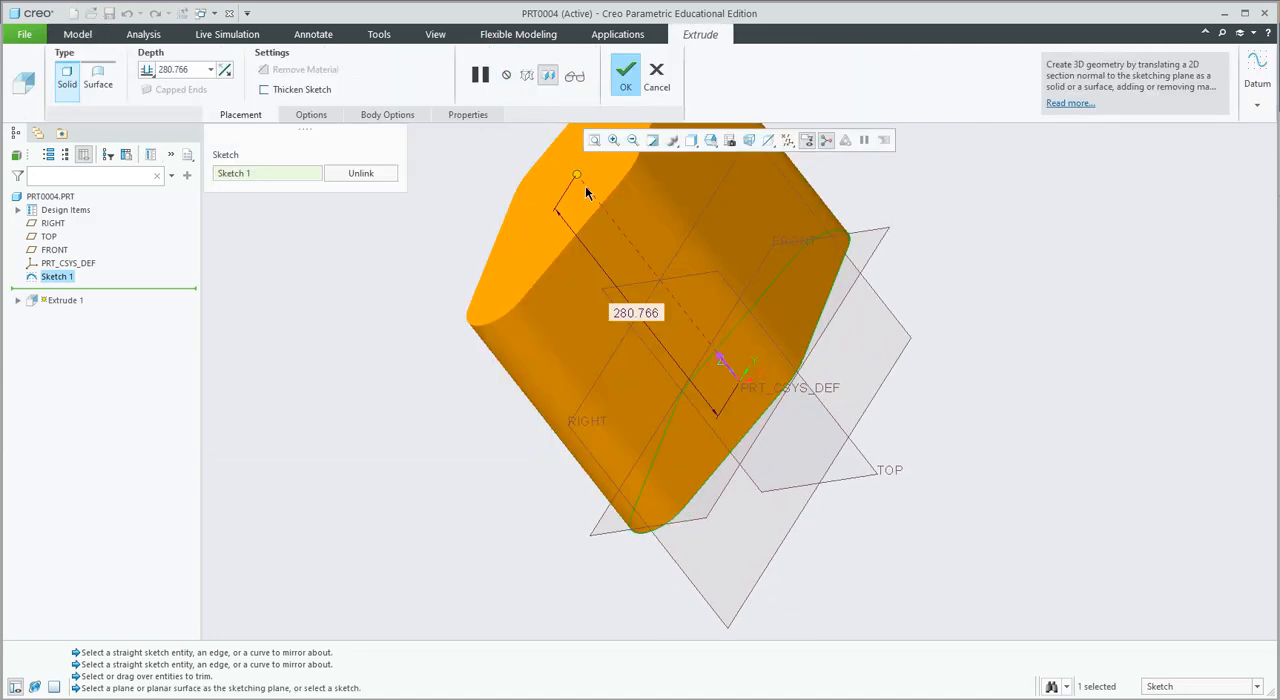
pyautogui.moveTo(578, 177)
pyautogui.mouseDown()
pyautogui.moveTo(720, 346)
pyautogui.moveTo(767, 345)
pyautogui.mouseUp()
pyautogui.moveTo(978, 285); pyautogui.dragTo(951, 265, button='middle')
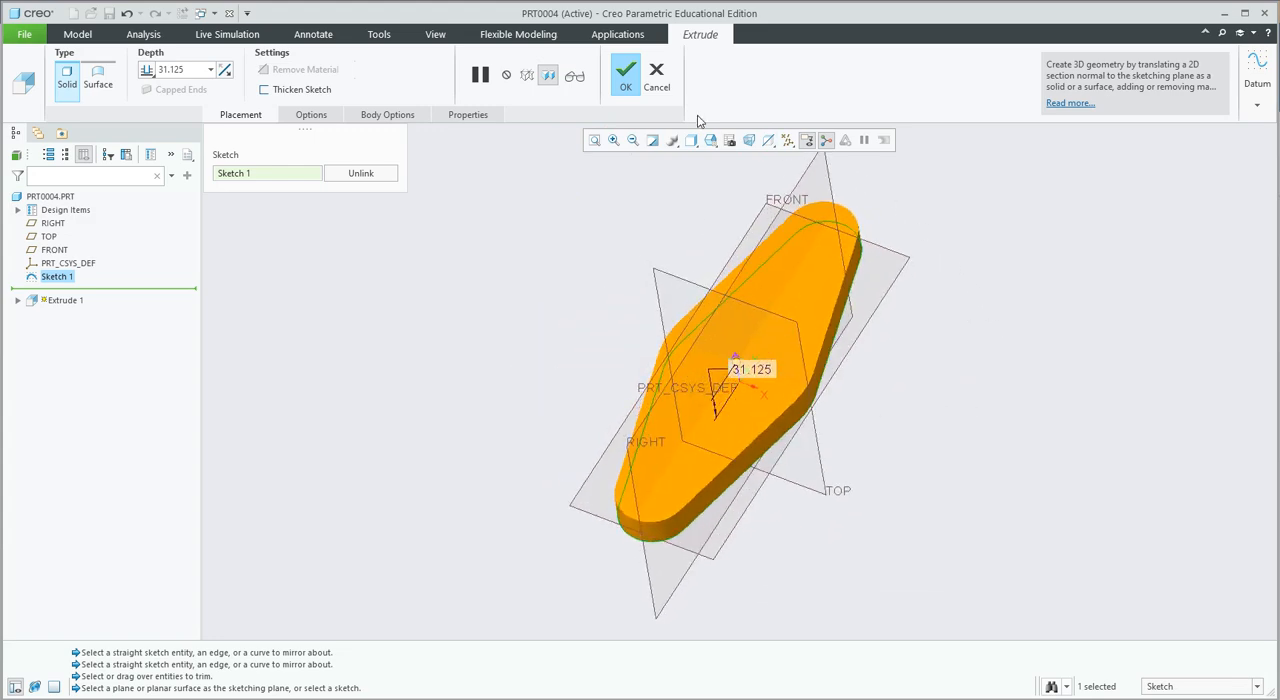